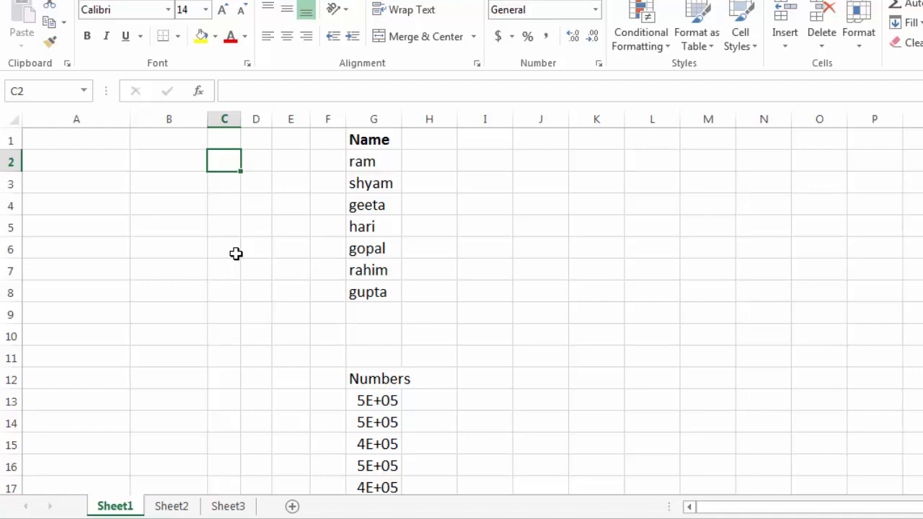
Select various cells in the name list, ending on the last name's cell
click(370, 180)
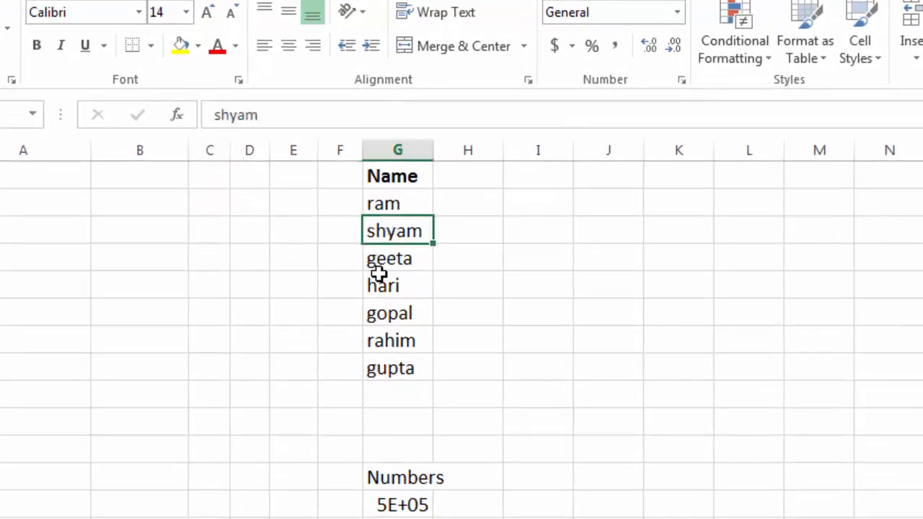
drag(411, 231, 469, 231)
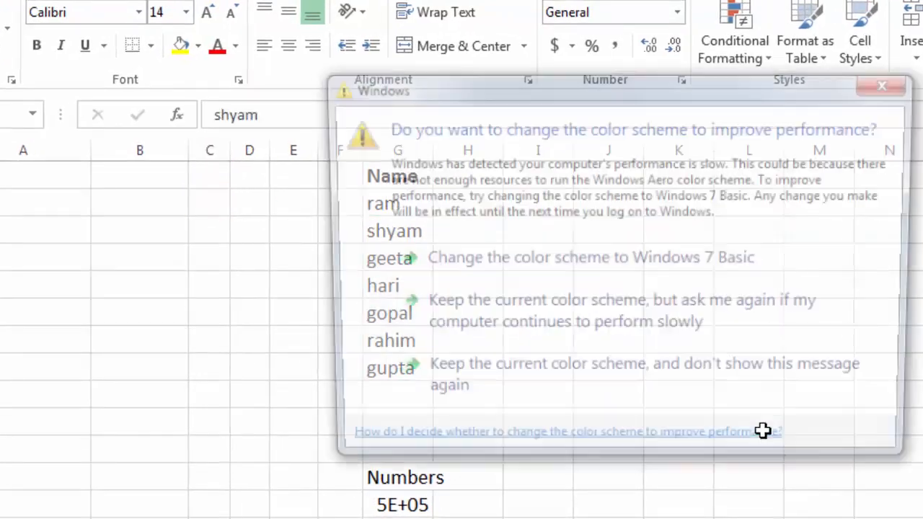
click(490, 379)
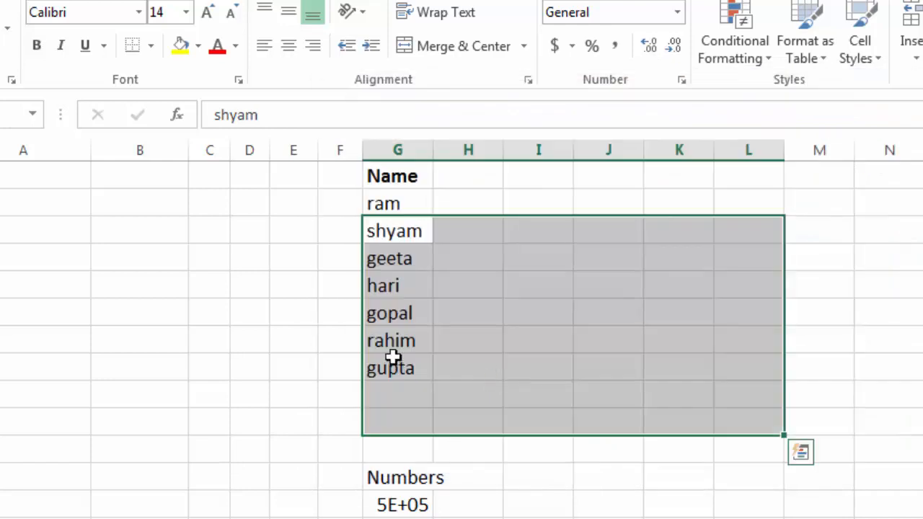
click(395, 345)
click(395, 318)
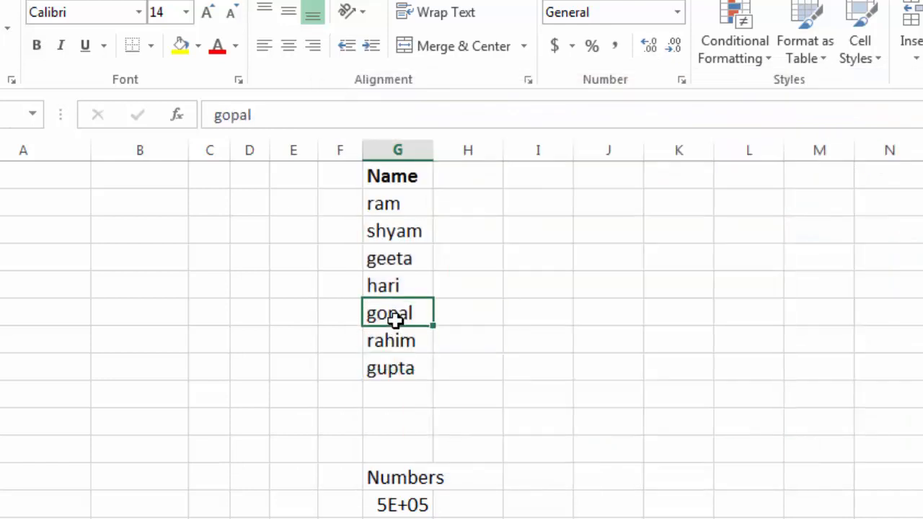
click(400, 373)
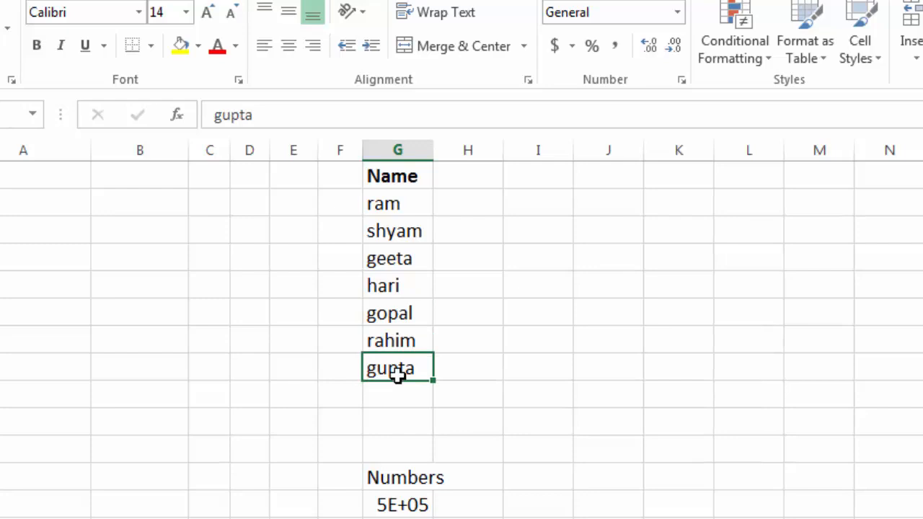
click(463, 373)
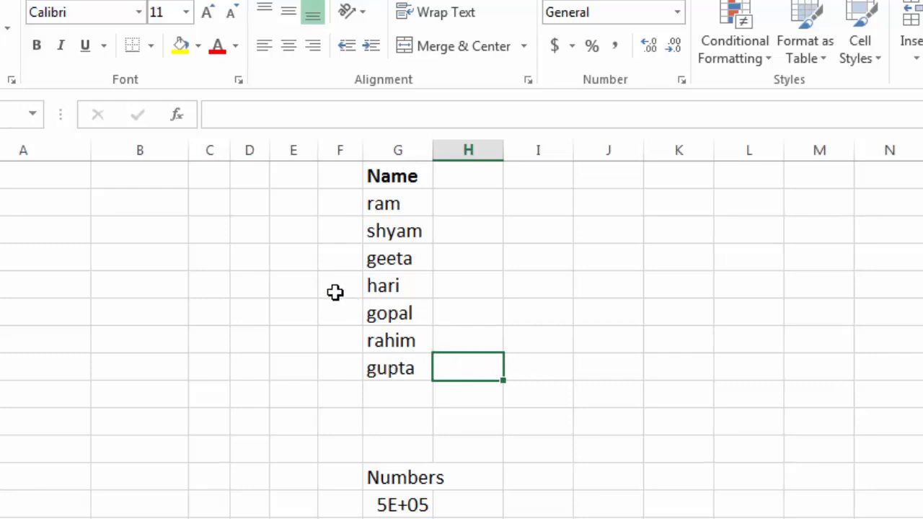
drag(159, 197, 552, 420)
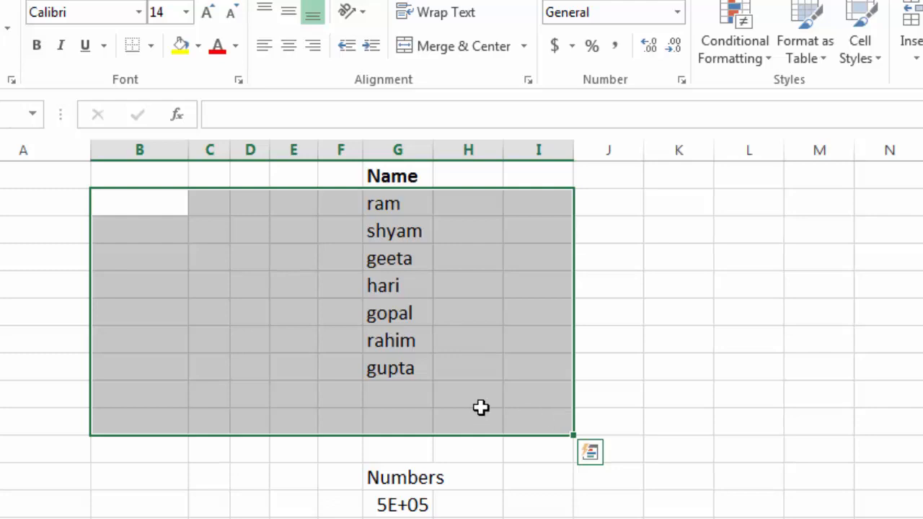
click(390, 370)
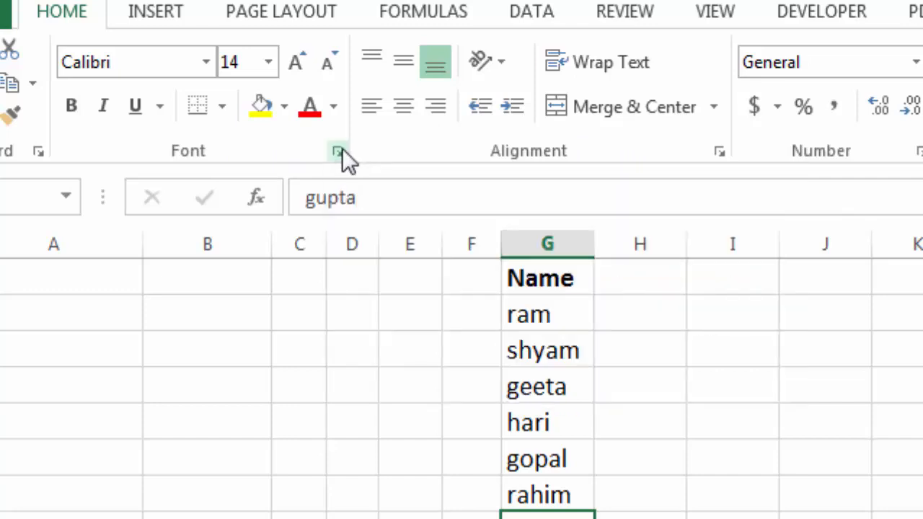
Preview the Font, Alignment and Number format options without changes, then show the number format list
click(340, 151)
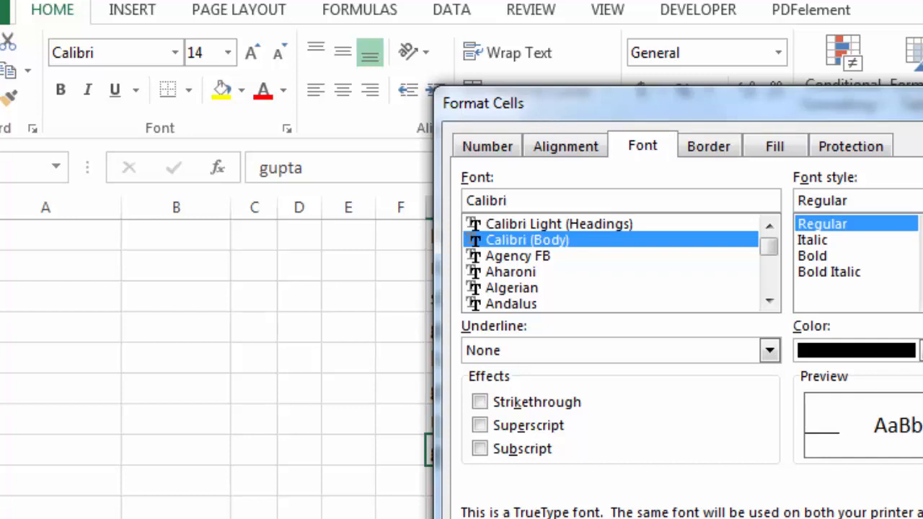
key(Escape)
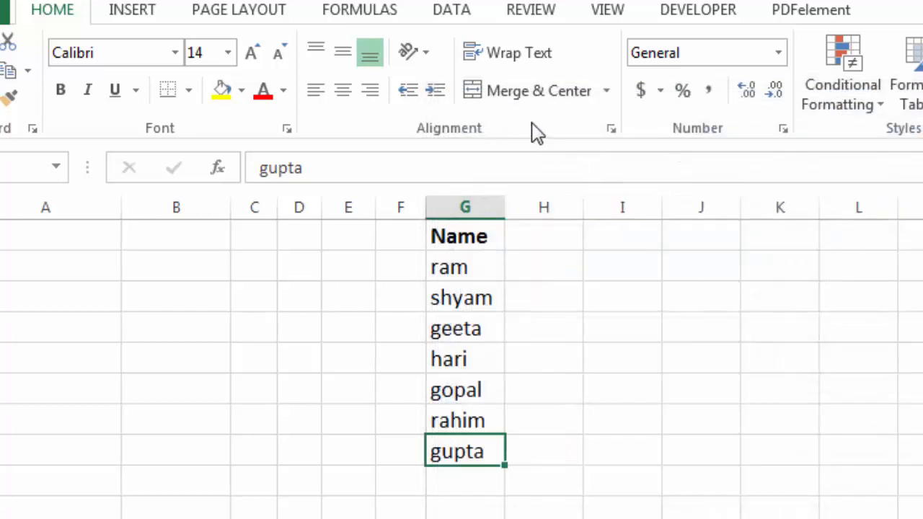
click(610, 130)
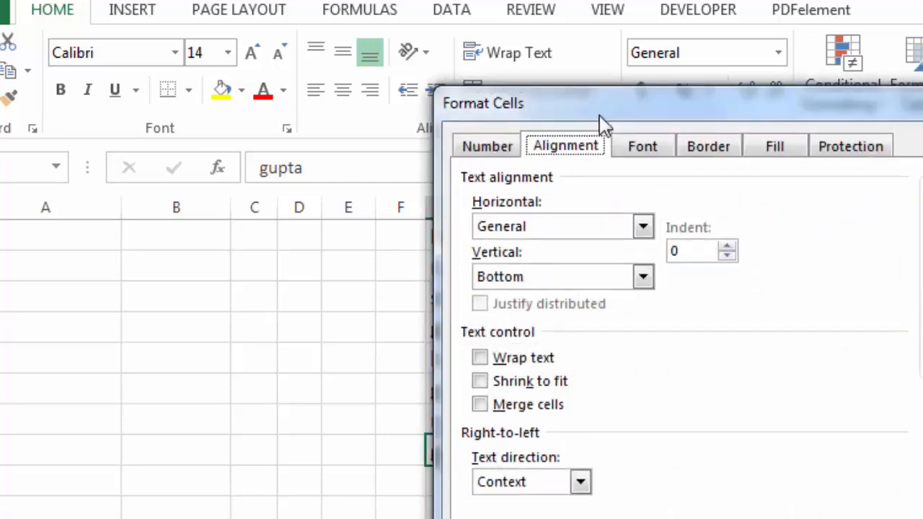
click(921, 518)
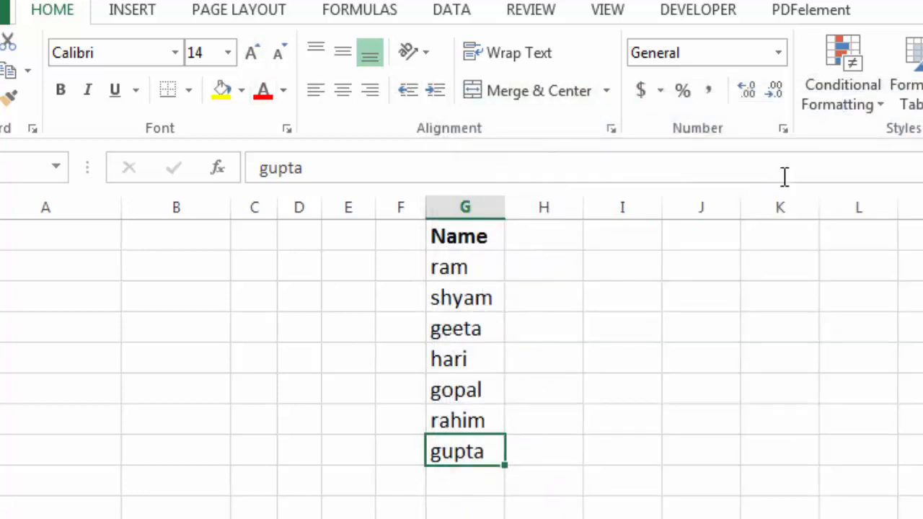
click(783, 129)
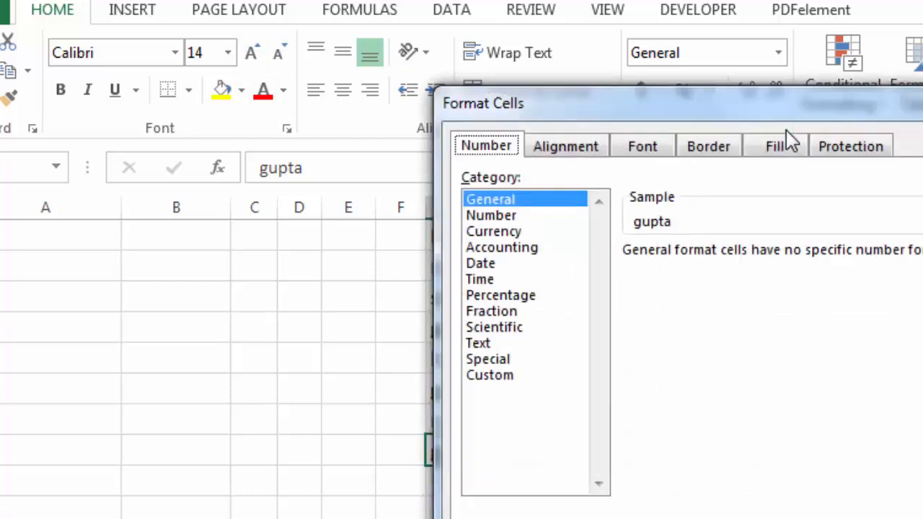
key(Escape)
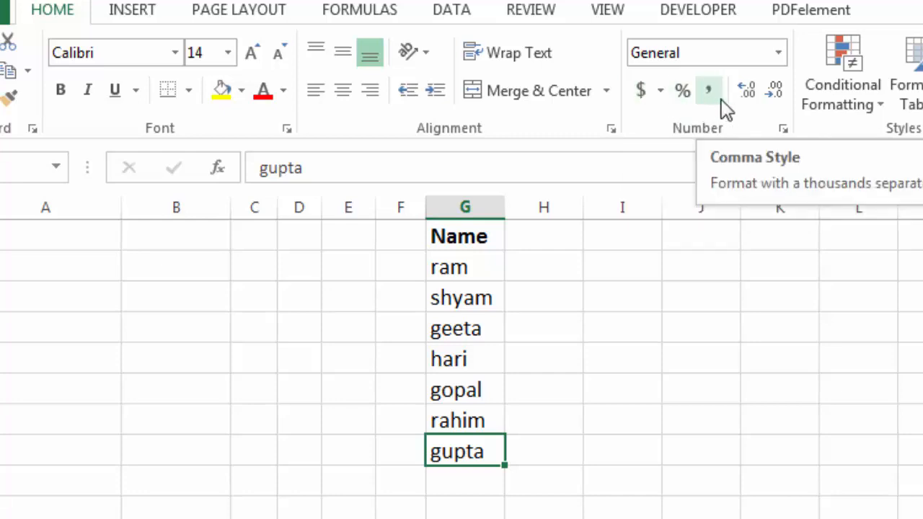
click(778, 53)
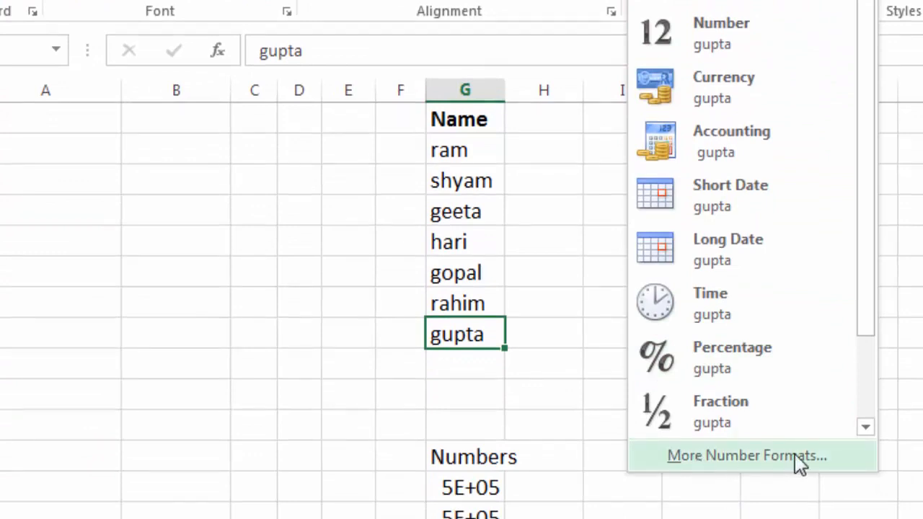
Open More Number Formats and tour the Number, Alignment, Font, Border, Fill and Protection tabs, then close
click(741, 455)
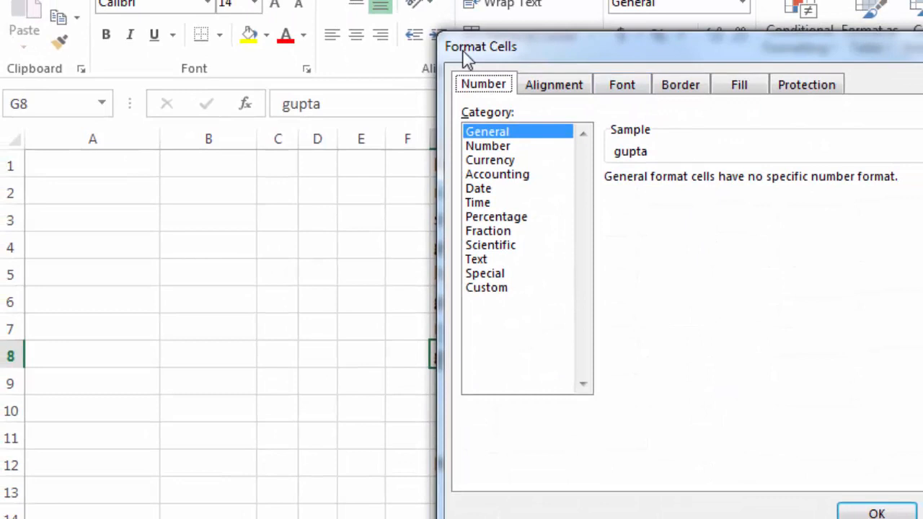
drag(613, 50, 607, 35)
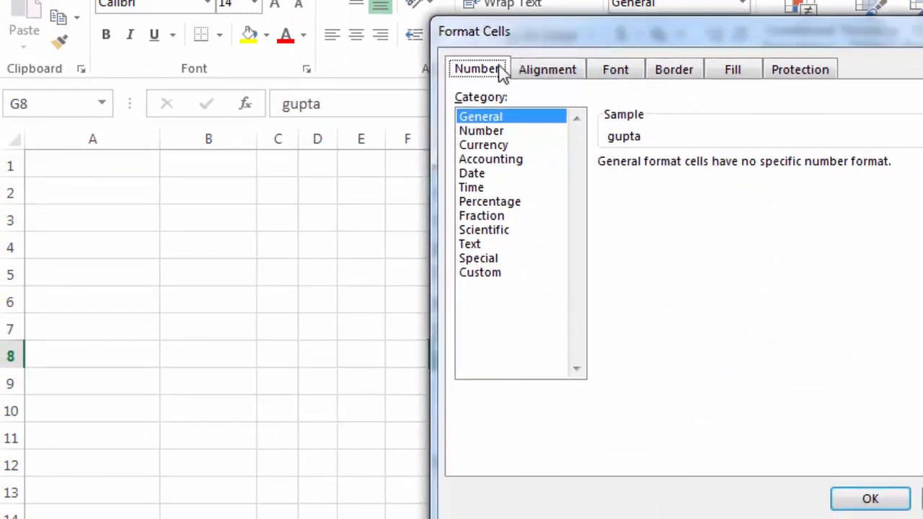
click(578, 70)
click(612, 71)
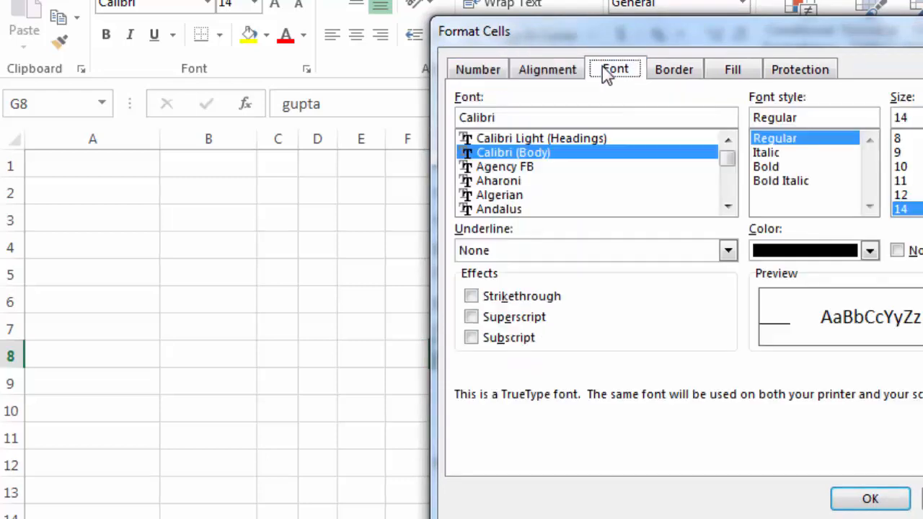
click(681, 71)
click(725, 69)
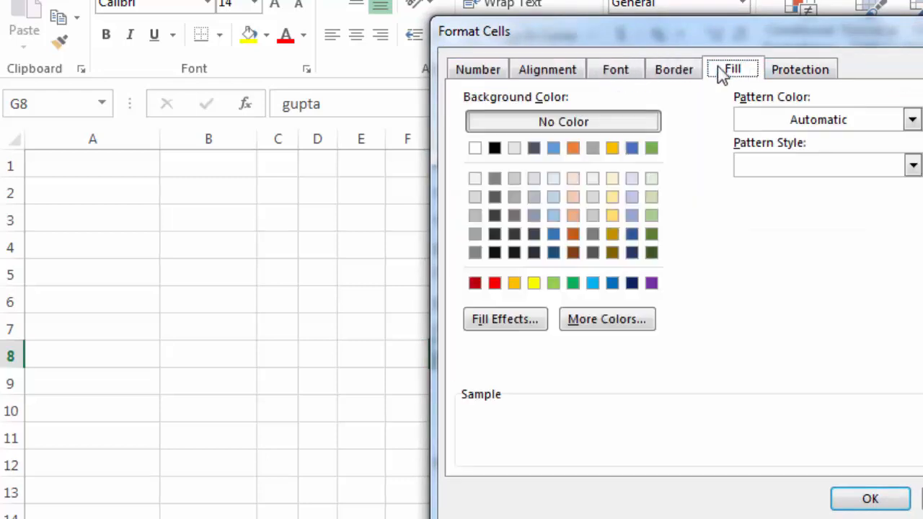
click(820, 72)
click(921, 499)
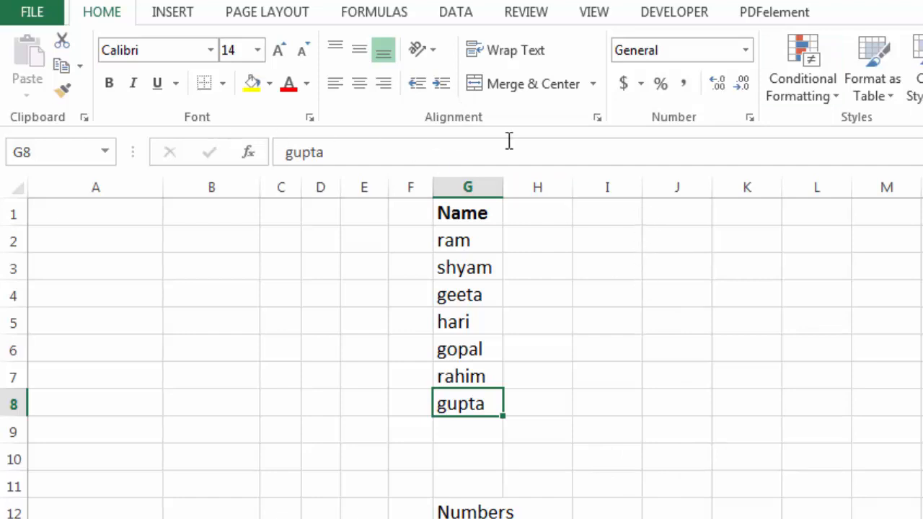
Bring up Format Cells with Ctrl+1 at the Number tab, positioned in view
key(ctrl+1)
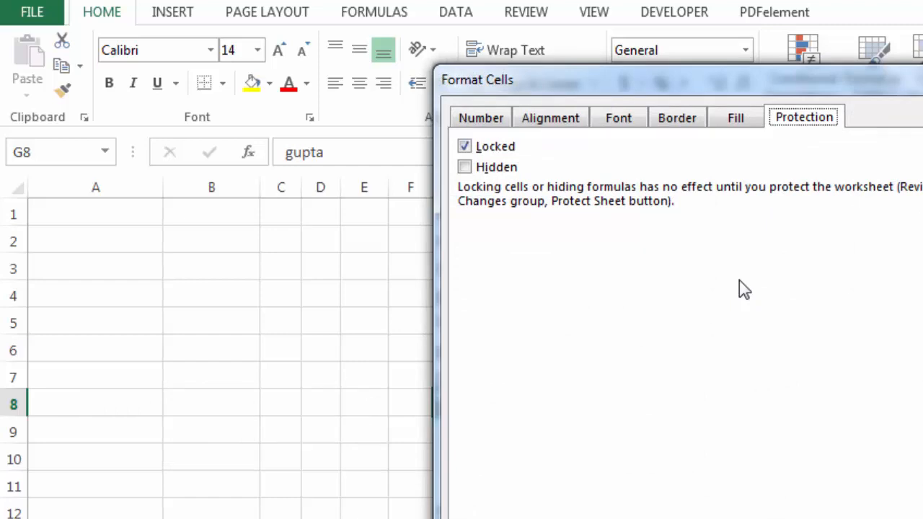
click(490, 122)
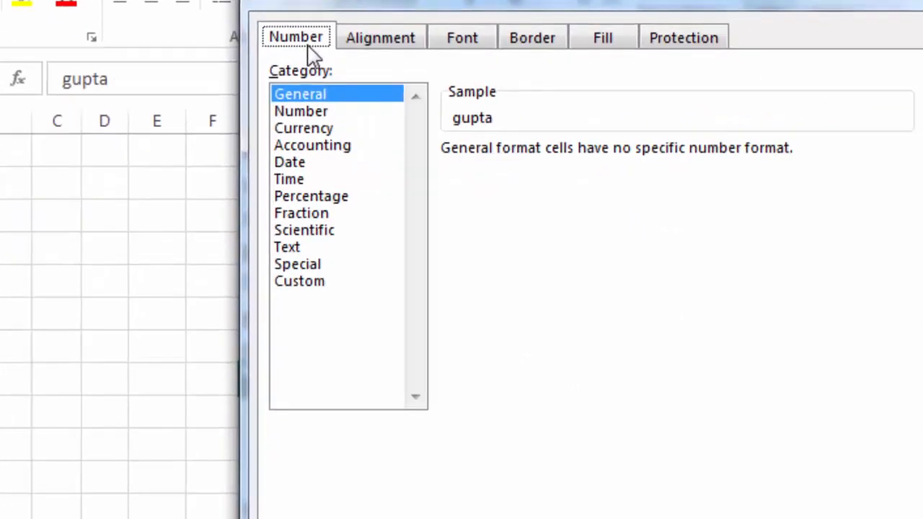
drag(449, 10, 166, 110)
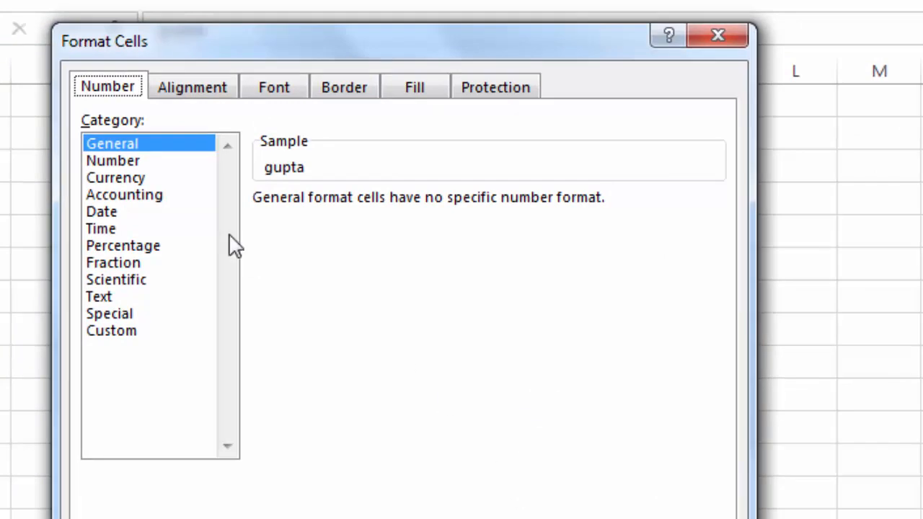
Review the Number, Currency (including its symbol list) and Accounting format categories
click(134, 162)
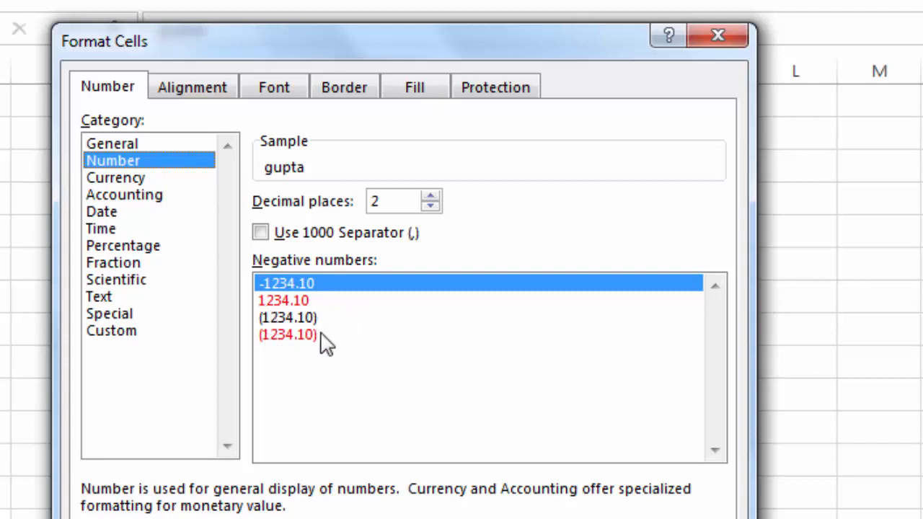
click(135, 180)
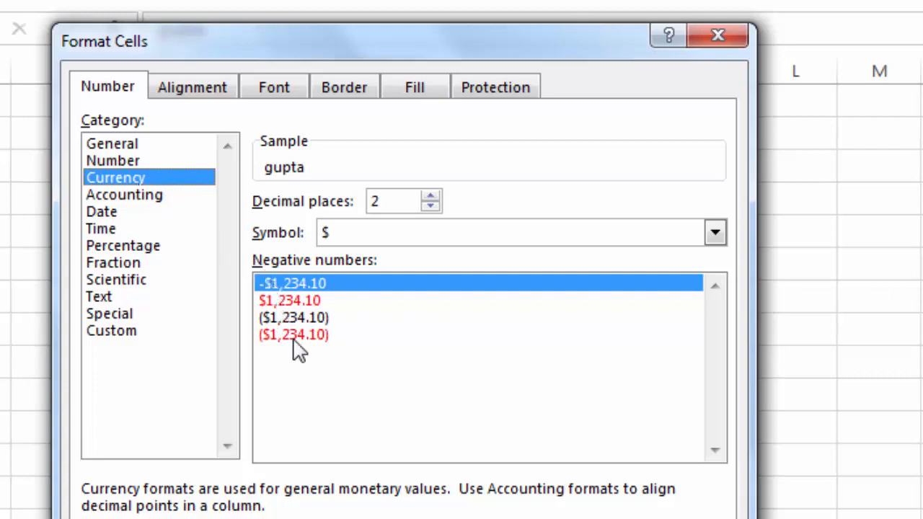
click(716, 238)
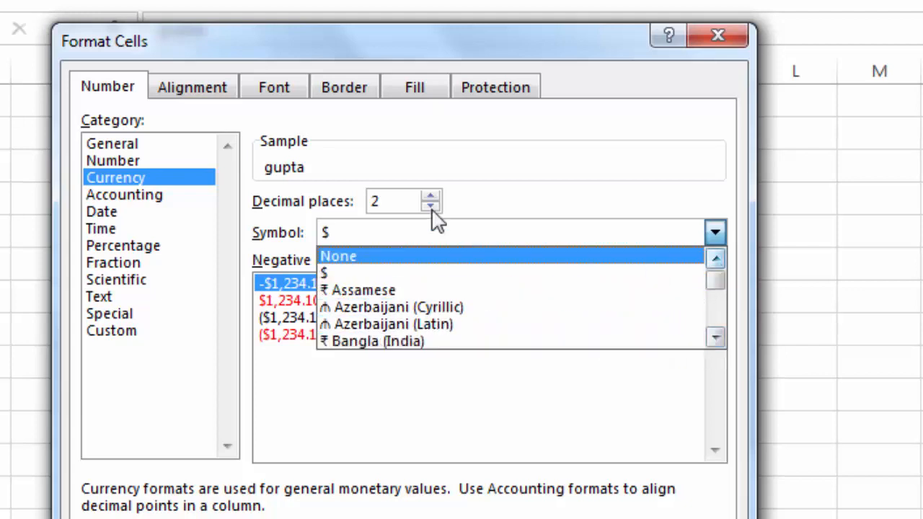
click(150, 196)
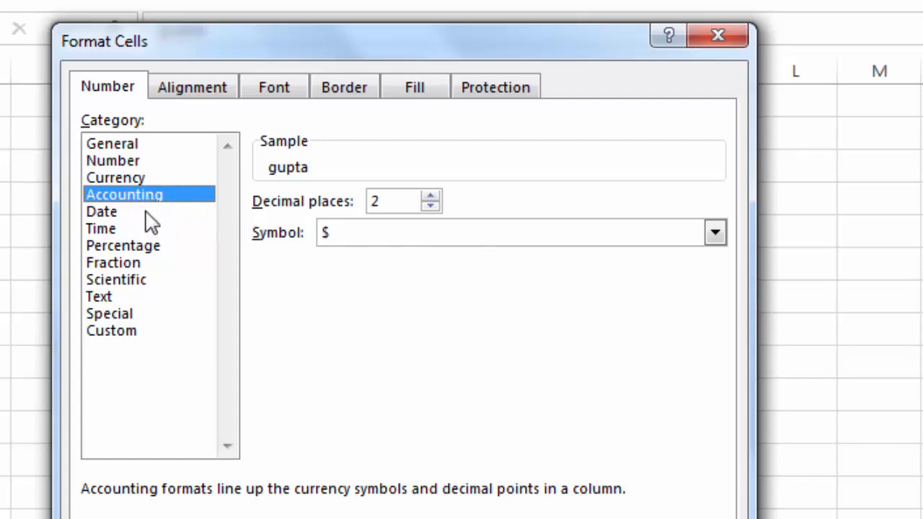
Browse the Date format types, then show the alignment and orientation settings
click(122, 219)
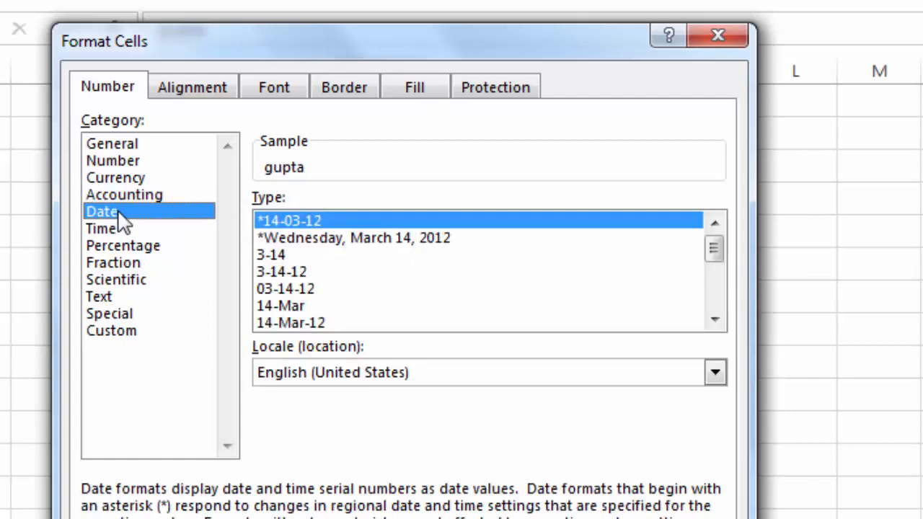
click(715, 319)
click(715, 318)
click(714, 321)
click(714, 321)
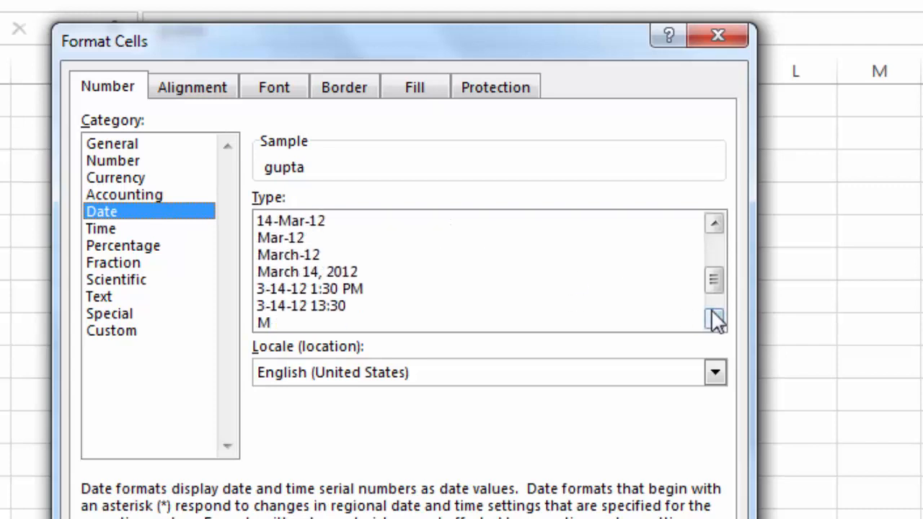
scroll(725, 274, up, 2)
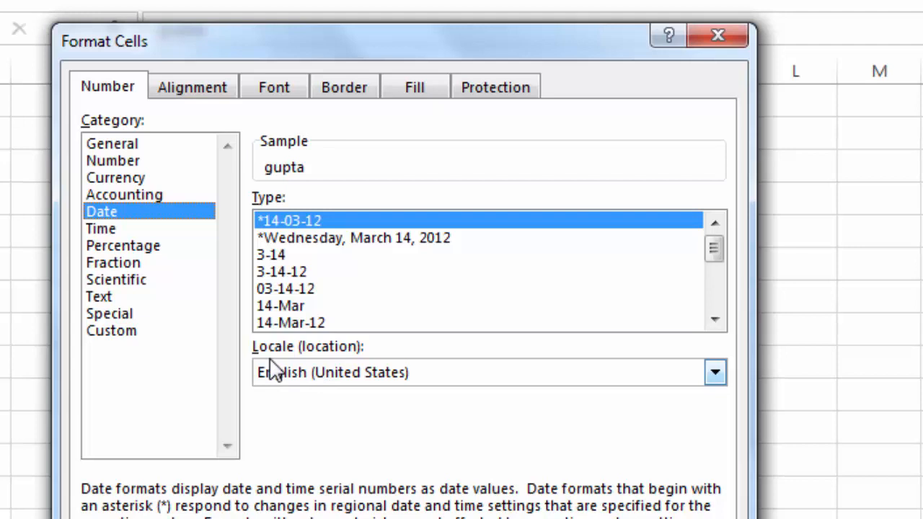
click(187, 92)
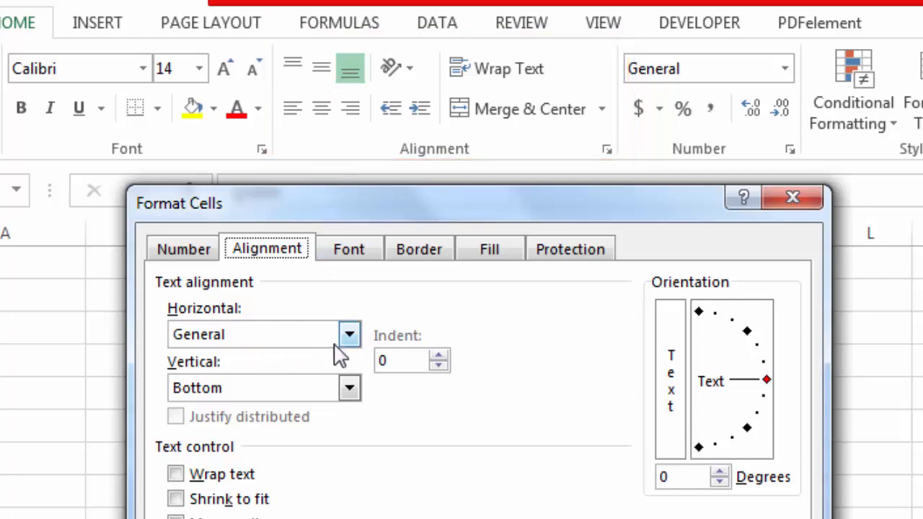
Close Format Cells without changes and widen column G
drag(320, 208, 743, 200)
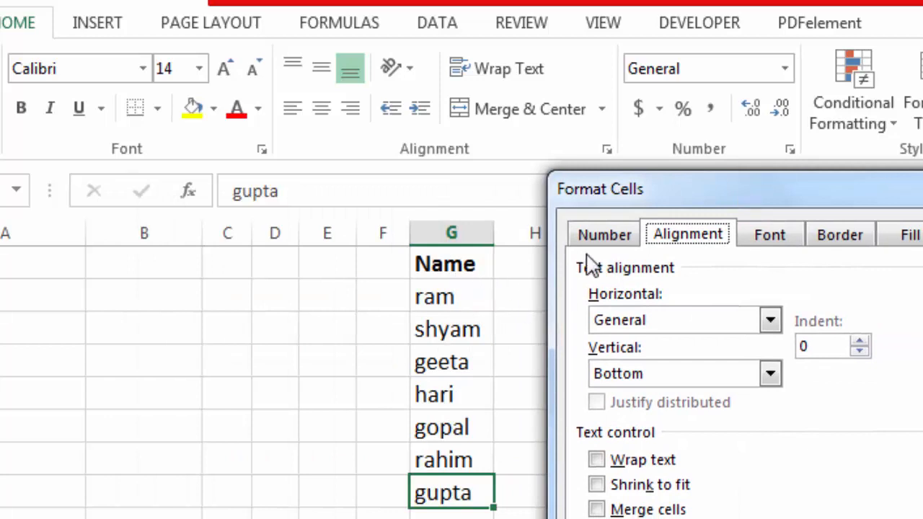
key(Escape)
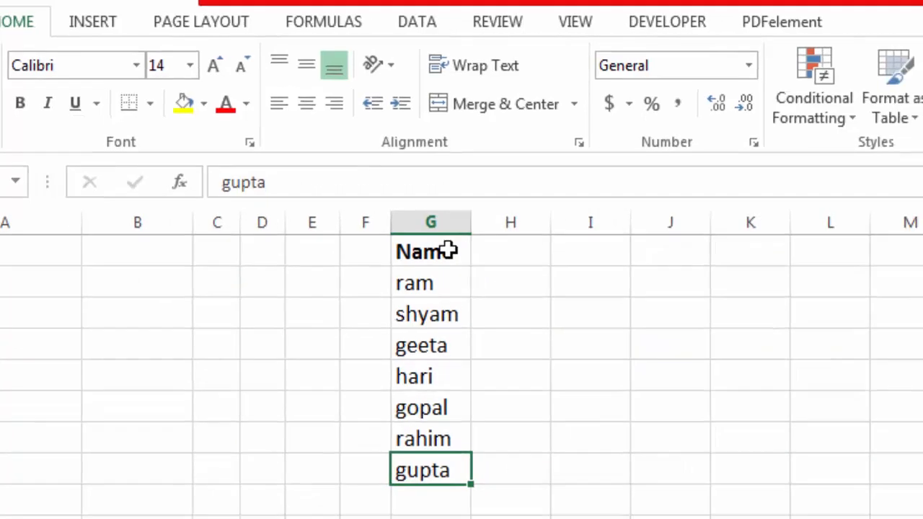
drag(493, 236, 541, 240)
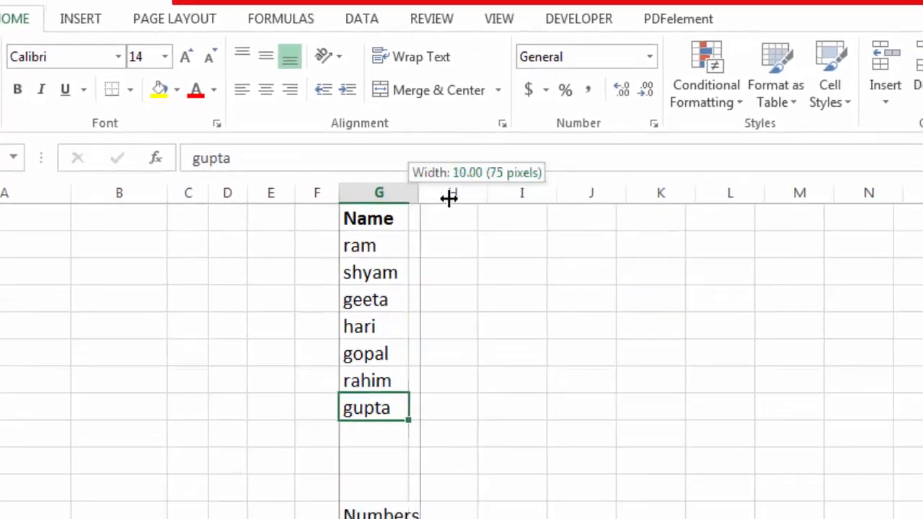
drag(448, 199, 468, 196)
Select column G from the Name header through the last name and open Format Cells
drag(408, 216, 424, 485)
scroll(481, 448, up, 3)
drag(382, 220, 400, 407)
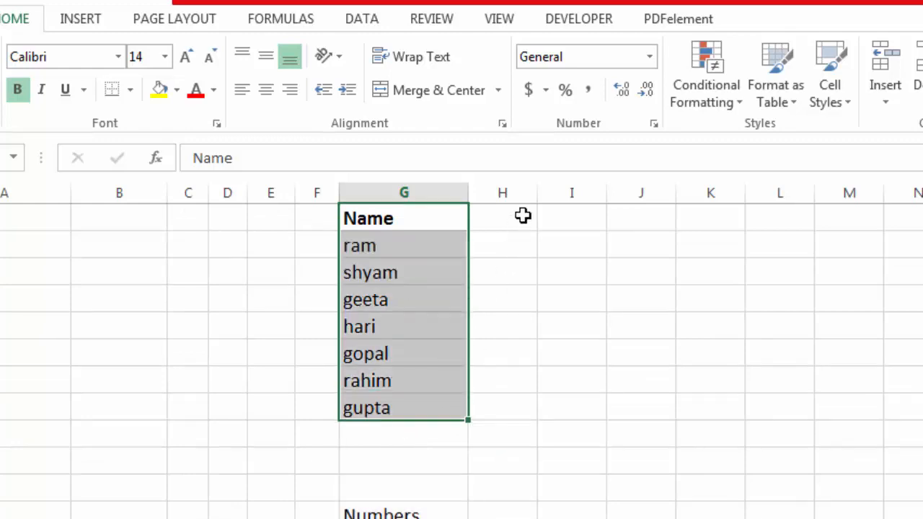
key(ctrl+1)
Set the selected names' horizontal alignment to Center and confirm
drag(609, 152, 683, 160)
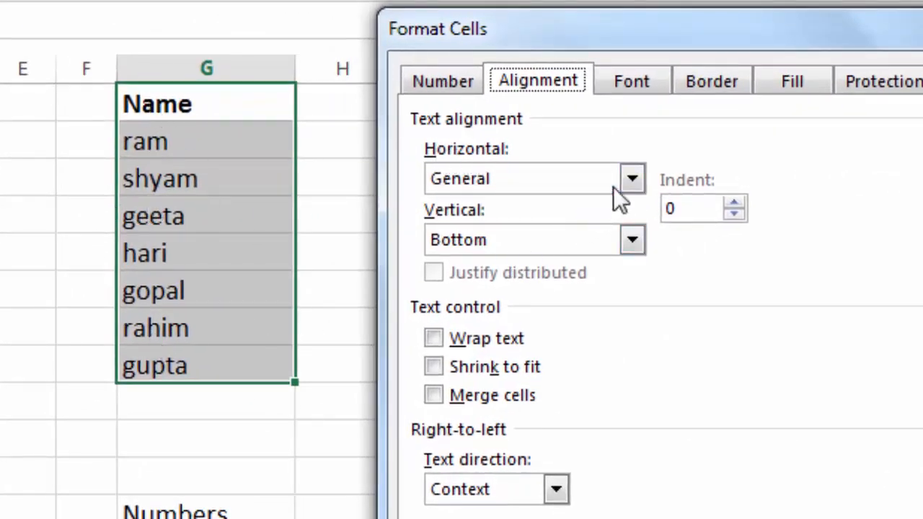
click(631, 179)
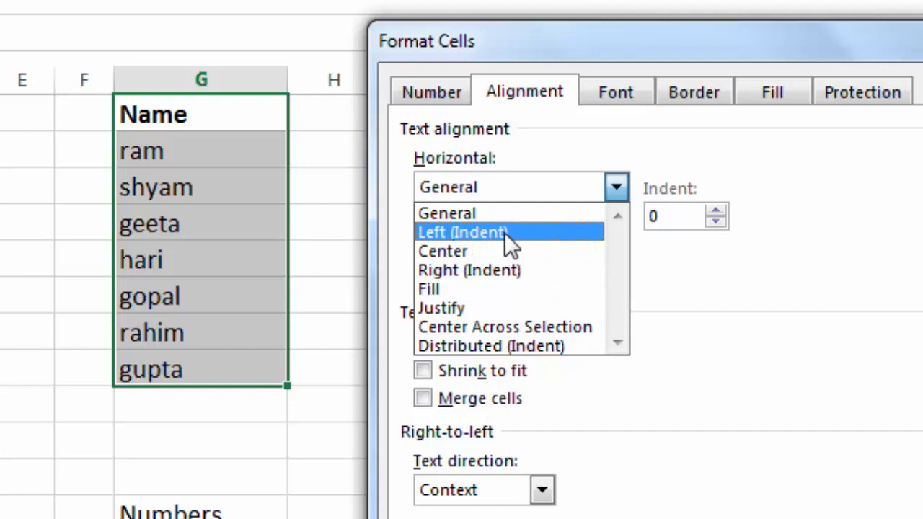
click(506, 254)
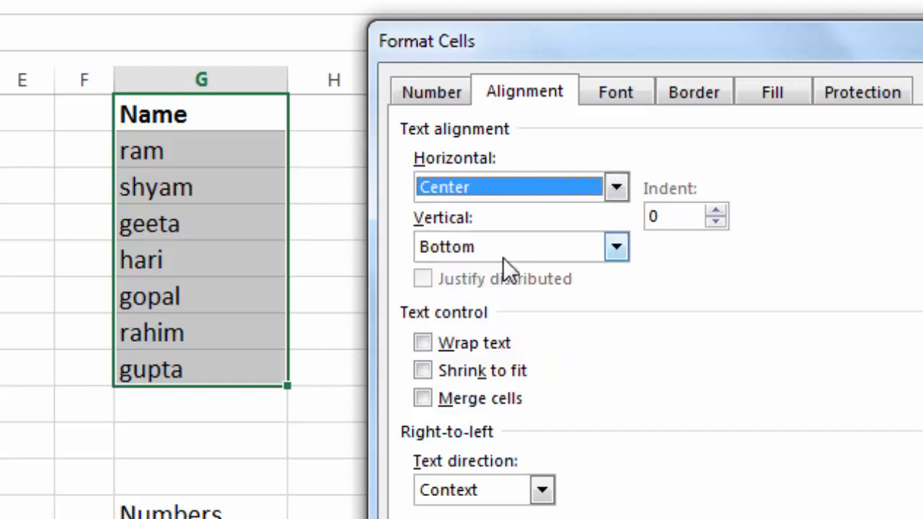
key(Return)
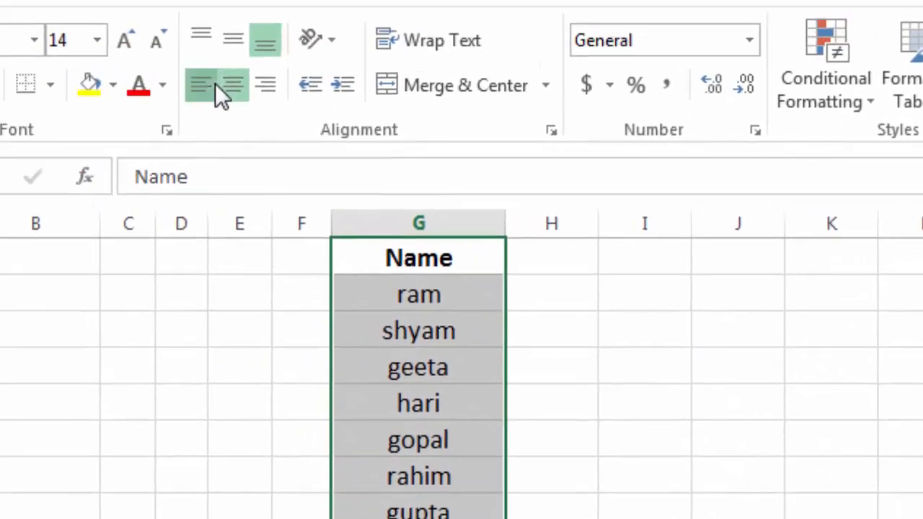
Try left, centre and right alignment on the column G names, ending left-aligned
click(215, 83)
click(225, 84)
click(266, 83)
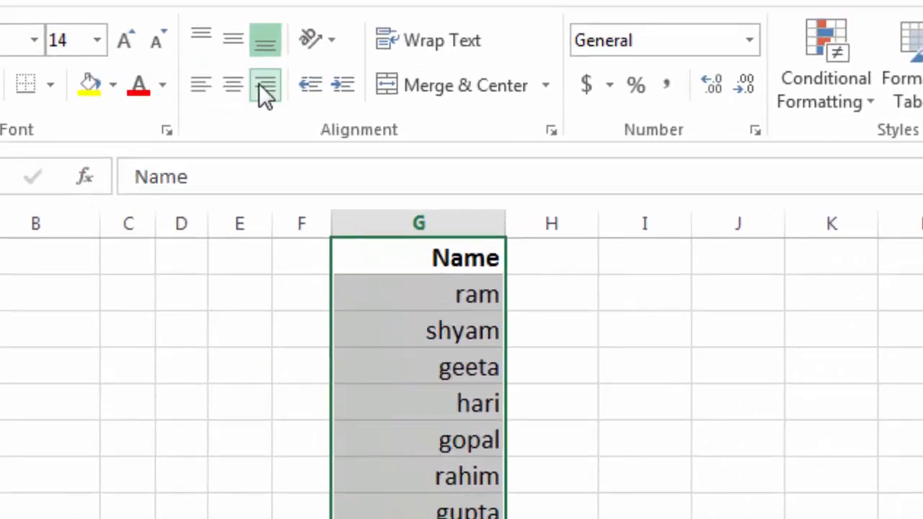
click(232, 83)
click(189, 84)
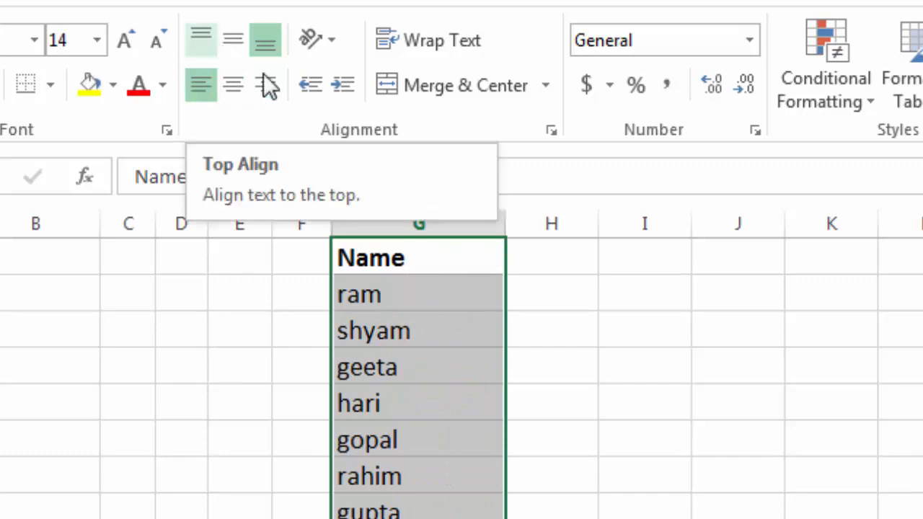
Select the Name, Father's and DOB labels together in column B
scroll(401, 306, down, 6)
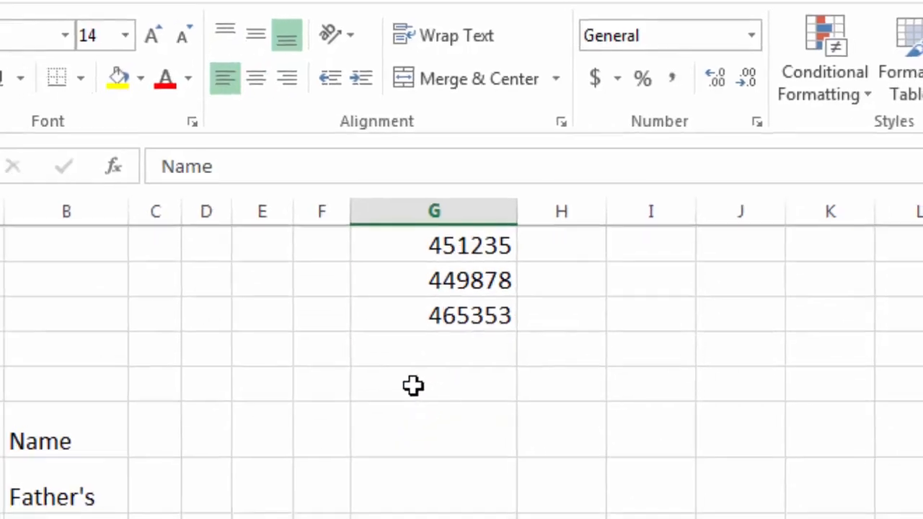
click(137, 393)
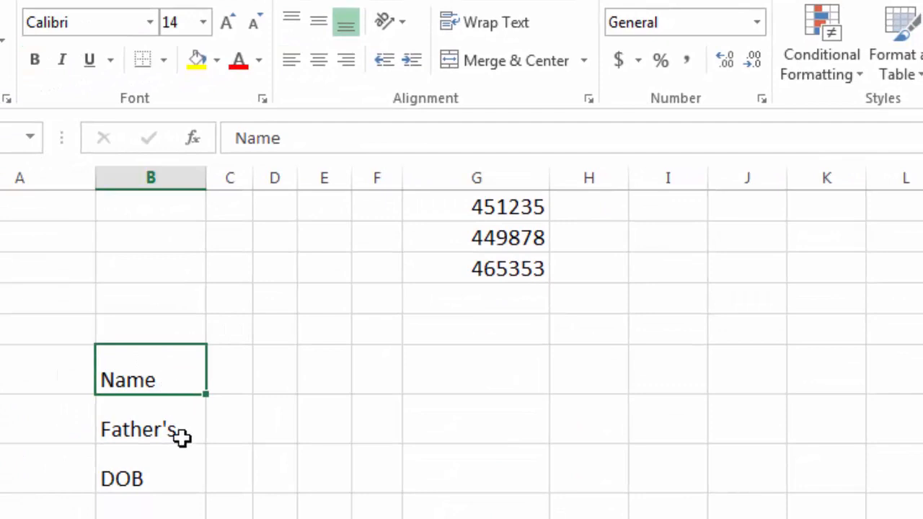
click(158, 457)
click(185, 476)
click(185, 426)
click(181, 371)
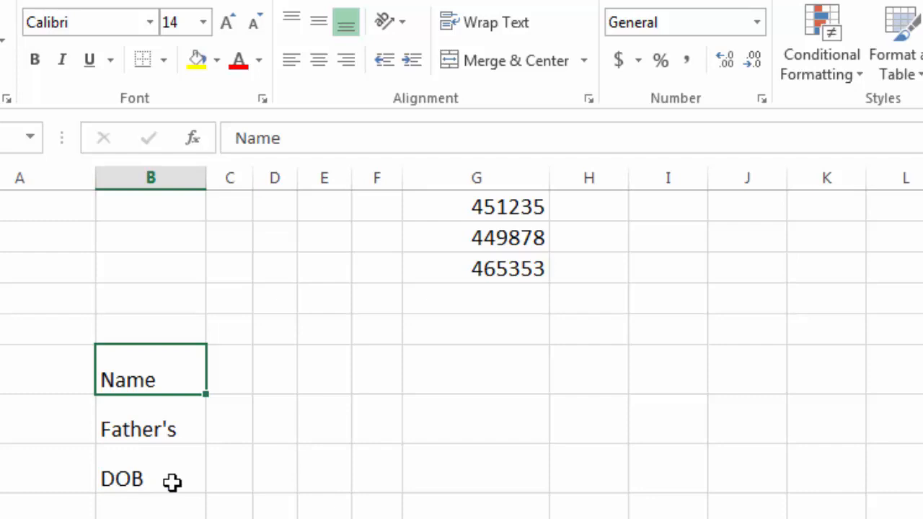
drag(168, 363, 170, 463)
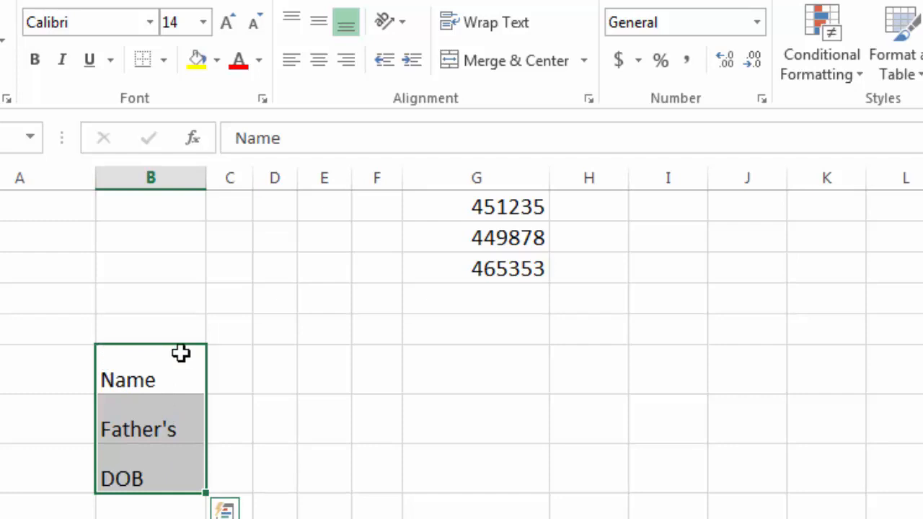
Give the Name, Father's and DOB labels Top vertical alignment, then open Format Cells for the cell beside Name
key(ctrl+1)
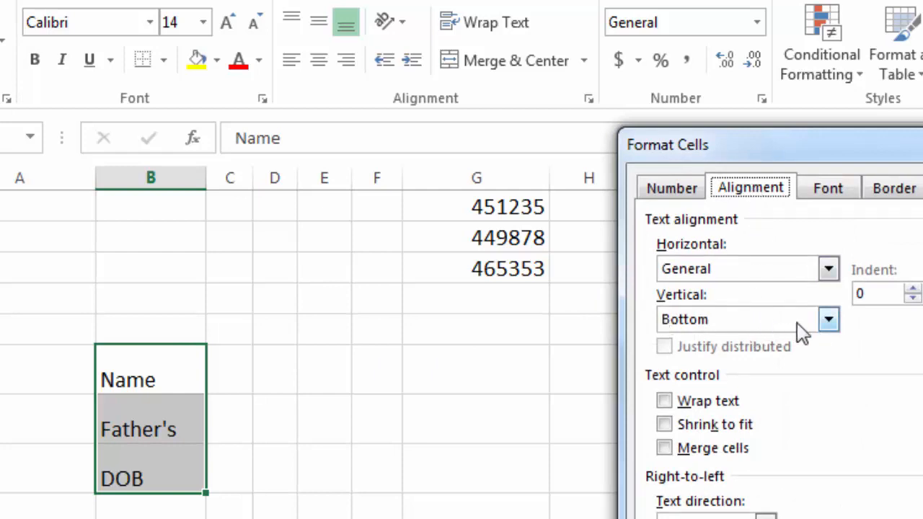
click(828, 324)
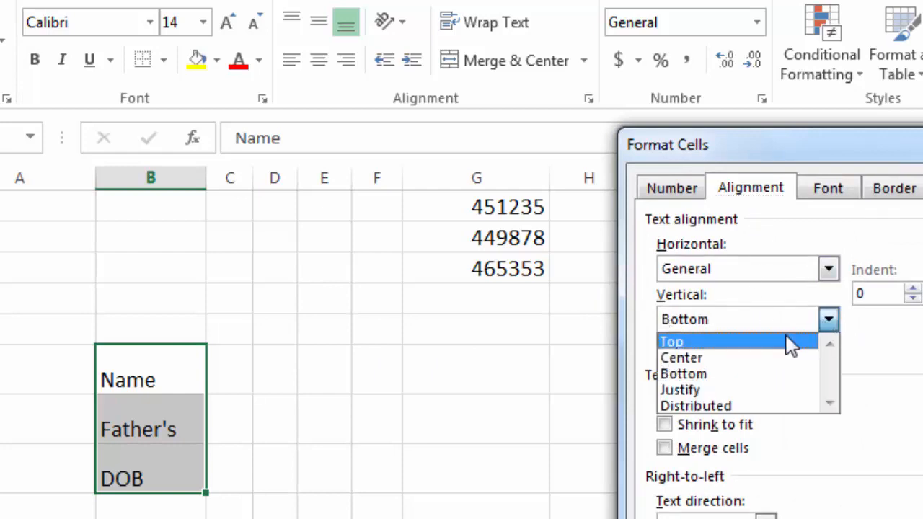
click(786, 342)
key(Return)
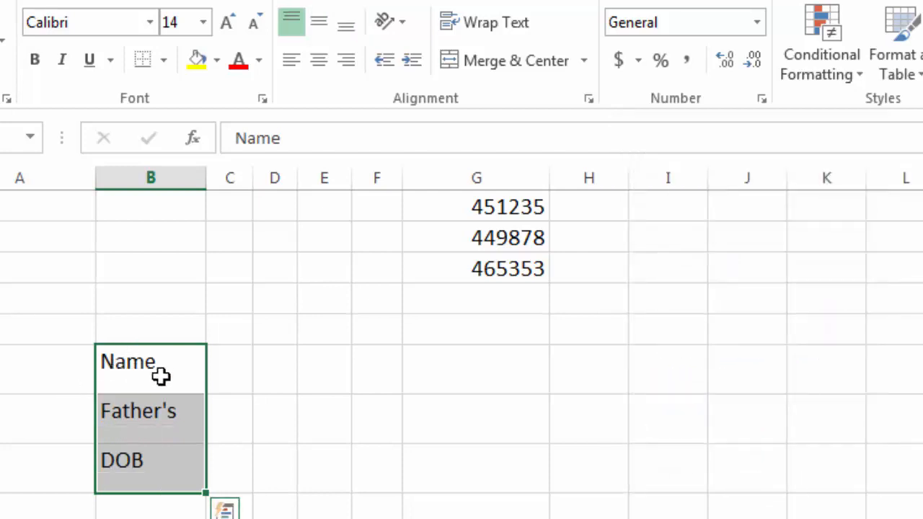
click(243, 381)
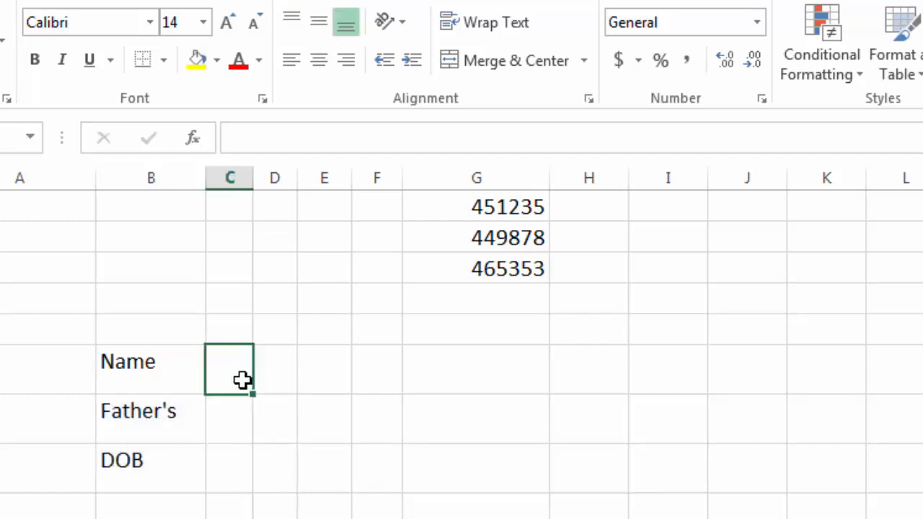
key(ctrl+1)
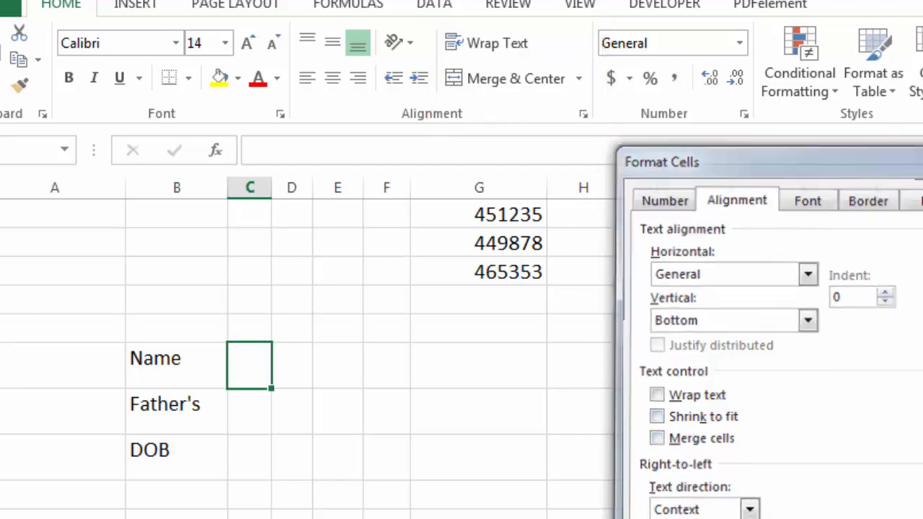
Cancel Format Cells and type a person's full name into column G on the Name row
key(Escape)
click(471, 361)
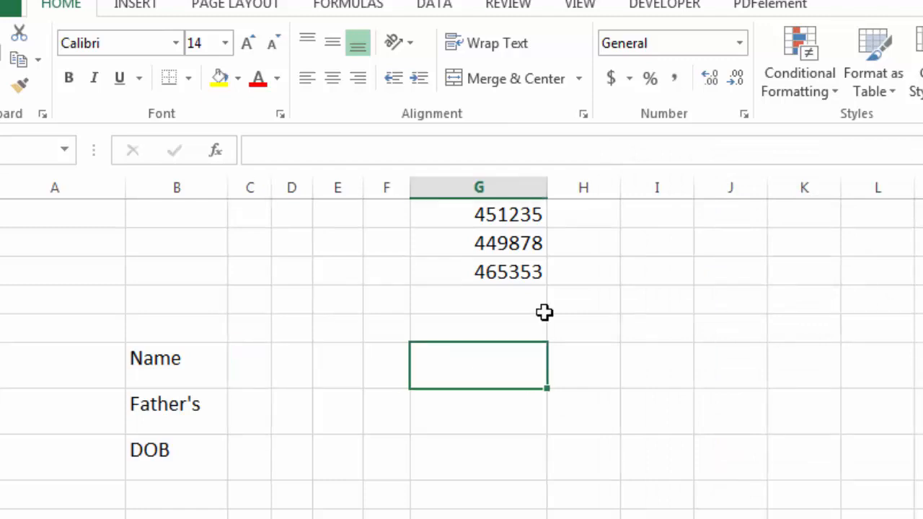
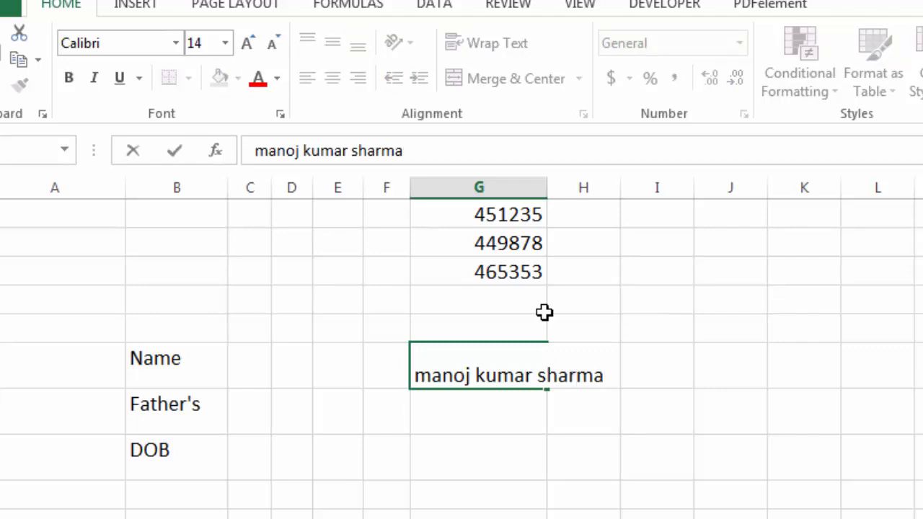
key(Return)
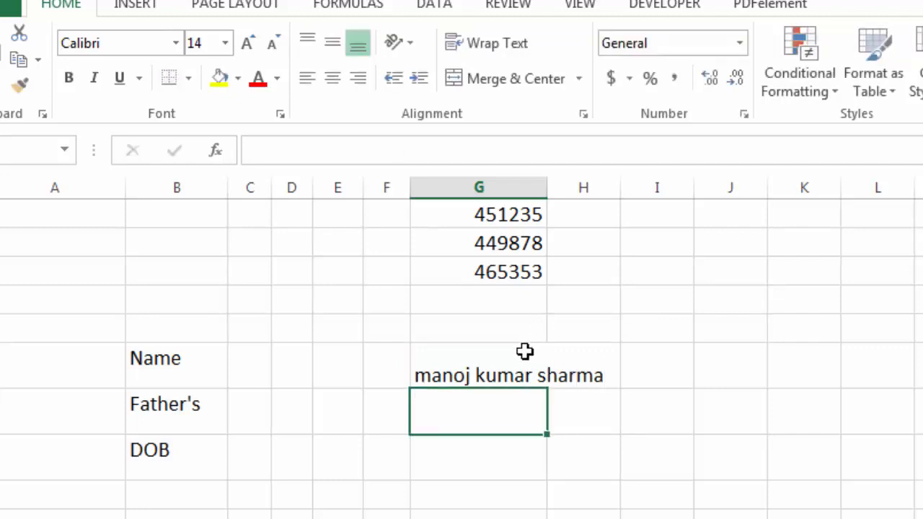
click(503, 373)
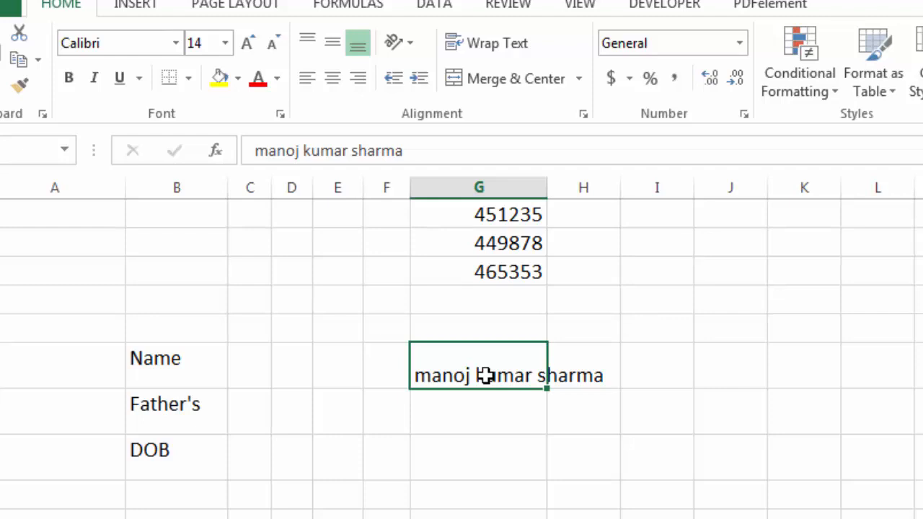
Turn on Shrink to fit for the name cell
click(584, 115)
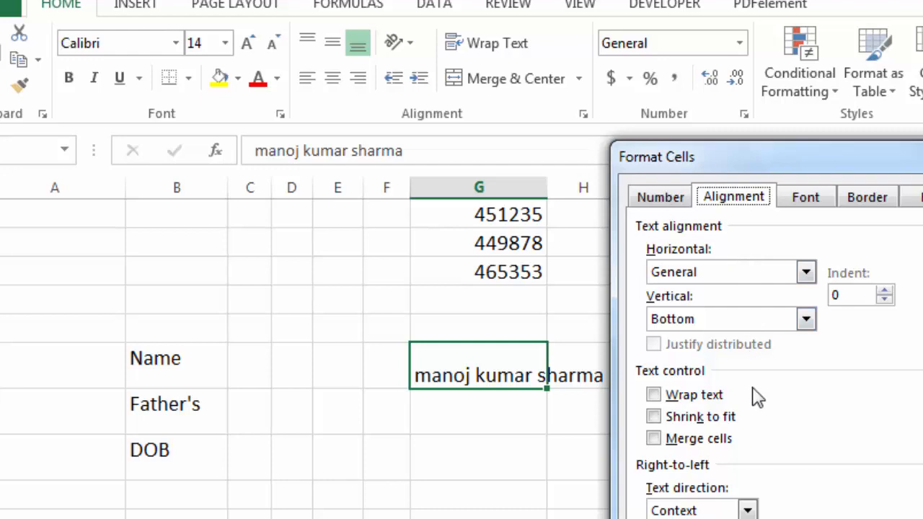
click(653, 417)
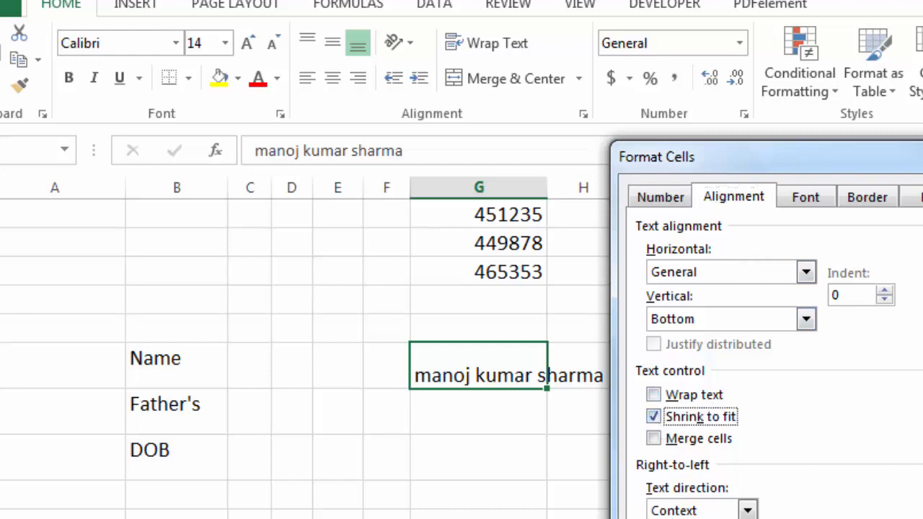
key(Return)
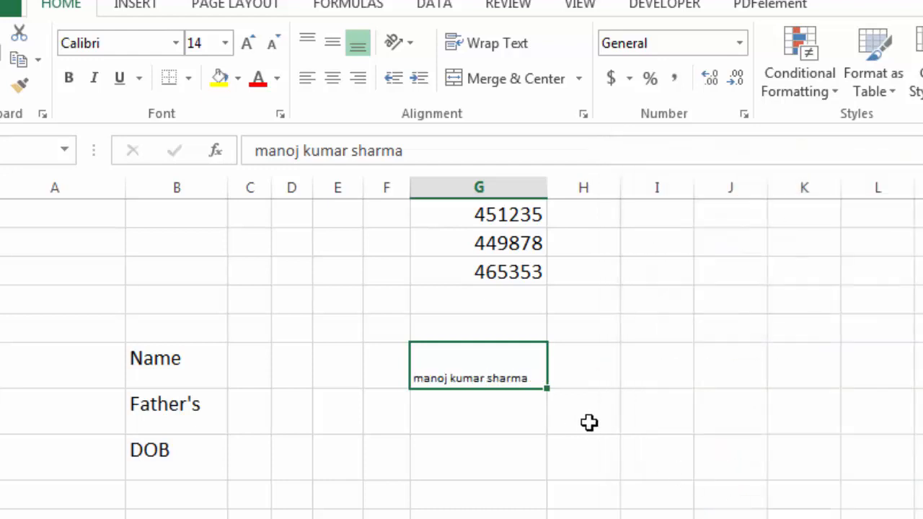
Fill the Father's row in column G with the same full name via AutoComplete
click(511, 406)
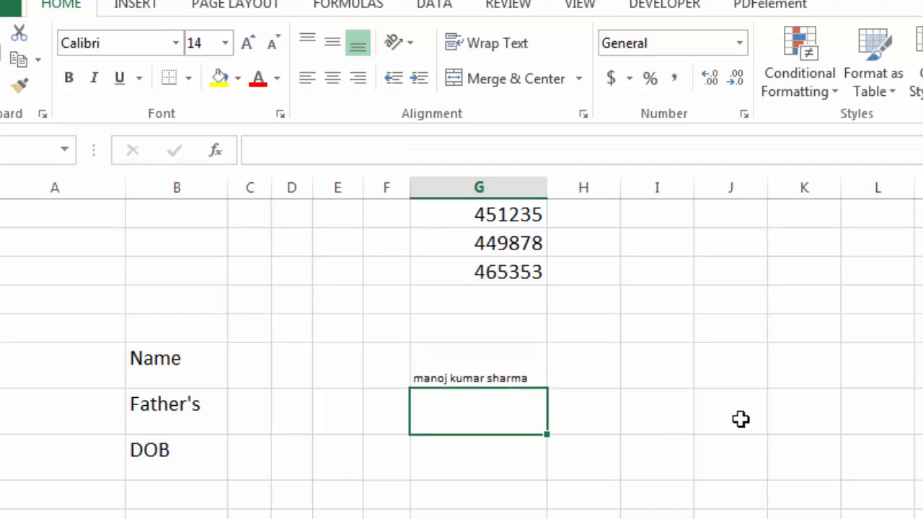
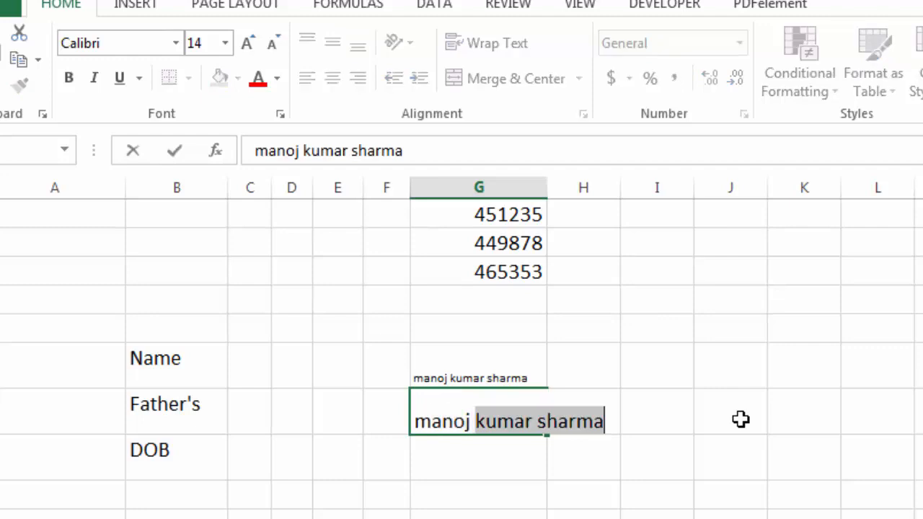
key(Return)
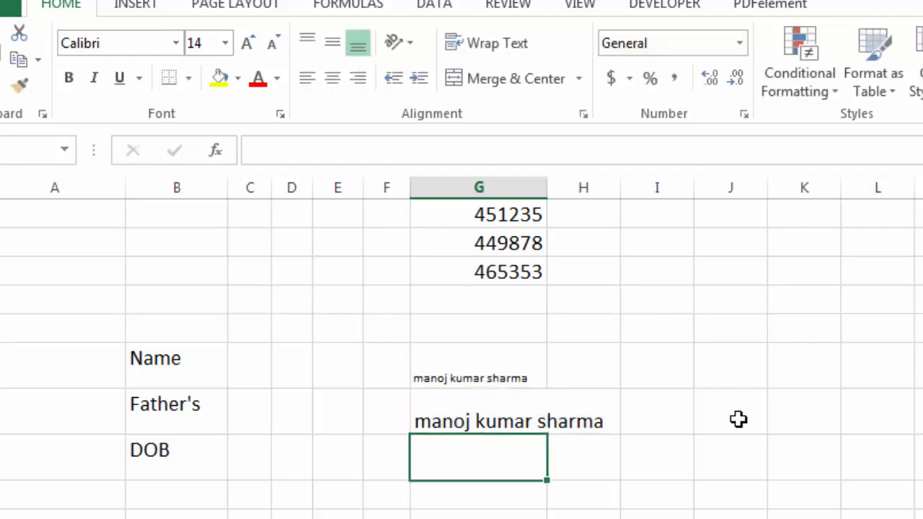
click(461, 423)
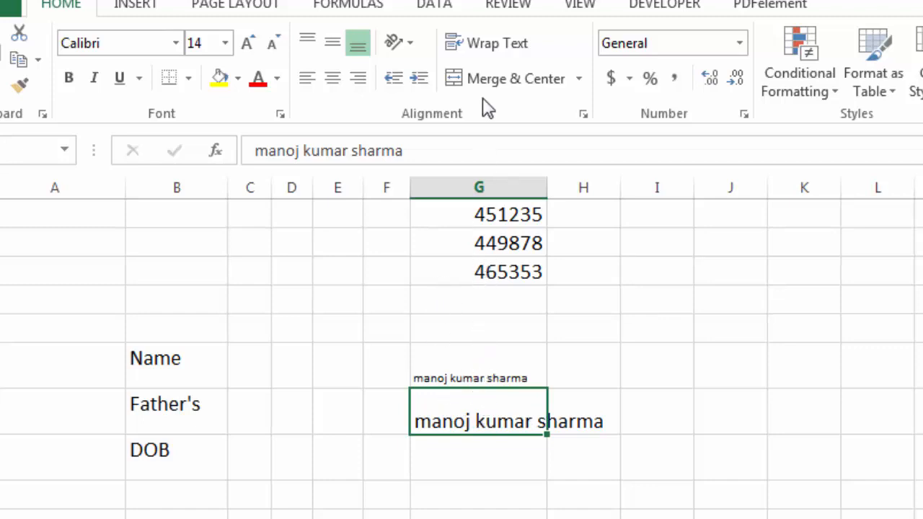
Wrap the Father's row name in a taller row and AutoComplete that name into DOB cell G
click(485, 52)
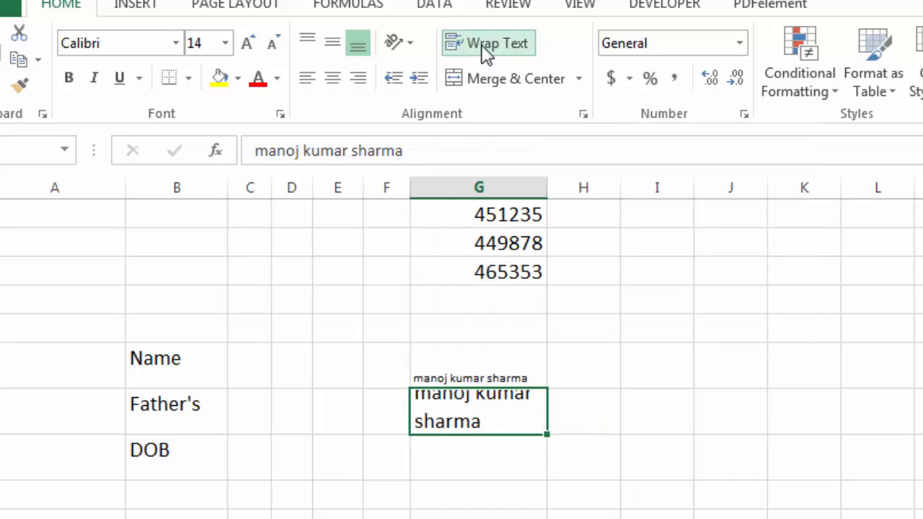
drag(2, 433, 2, 445)
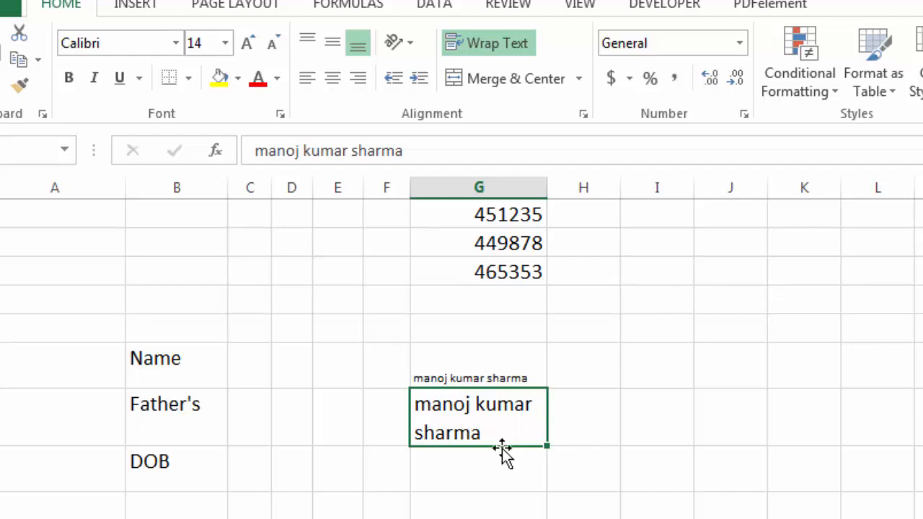
click(504, 476)
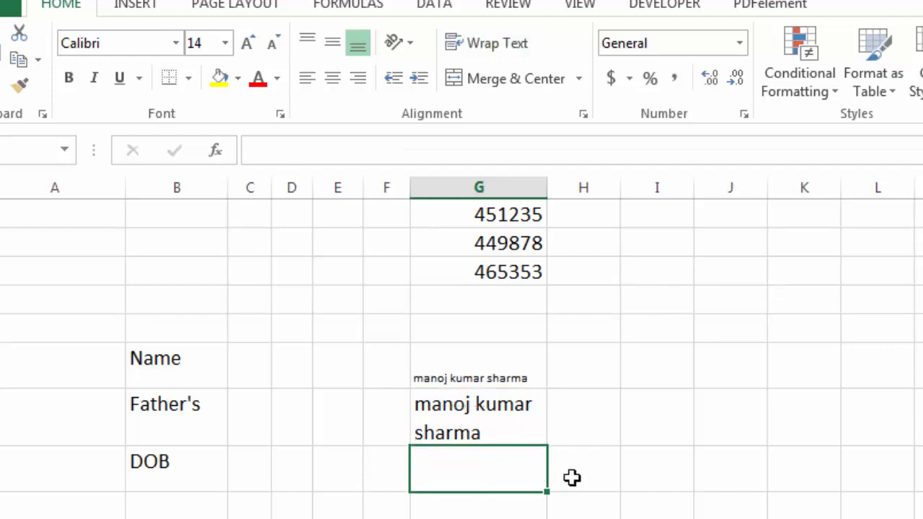
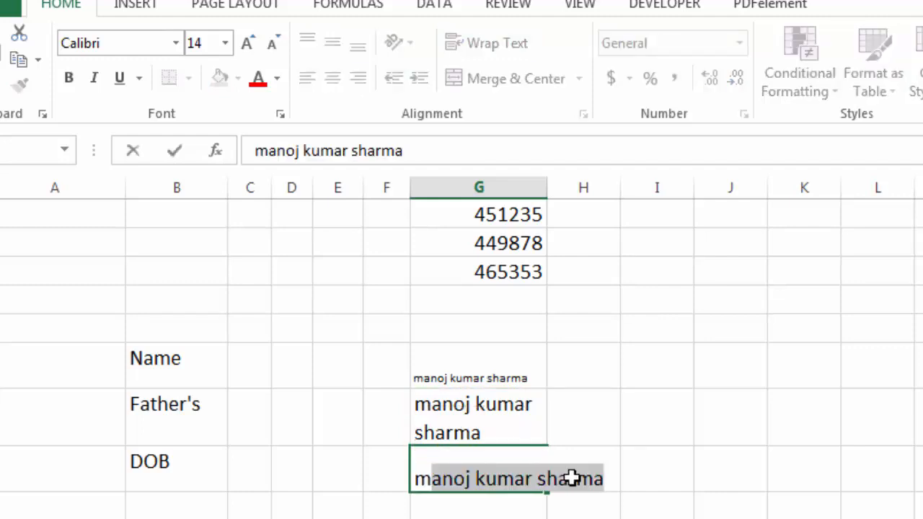
key(Return)
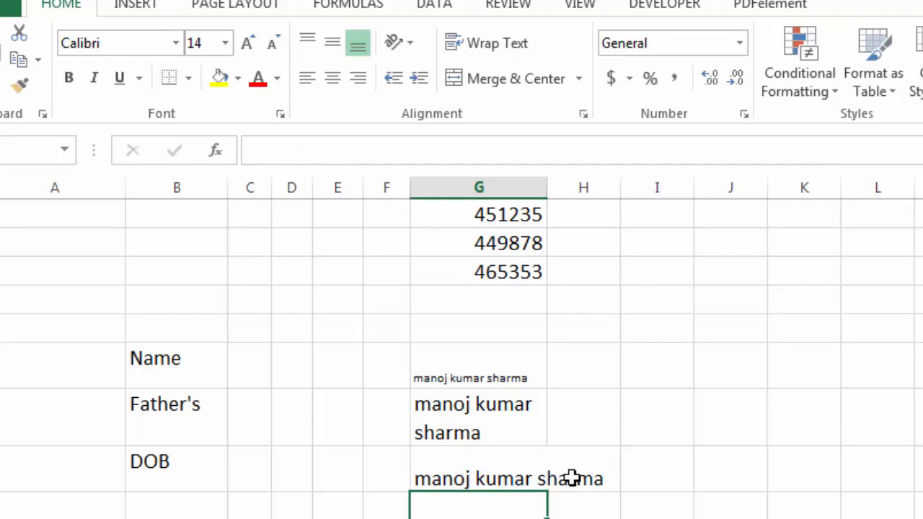
click(502, 478)
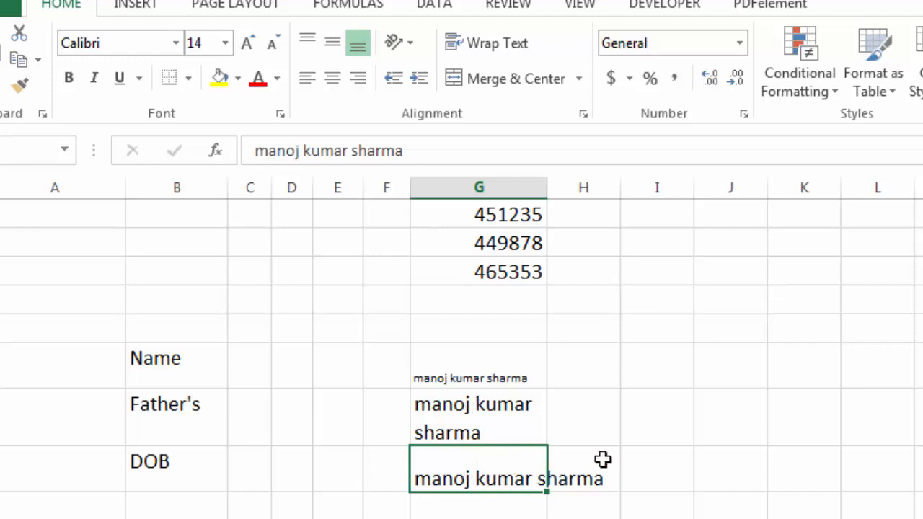
click(603, 459)
click(512, 461)
Apply Merge & Center to the DOB row's G:H cells
drag(526, 464, 579, 464)
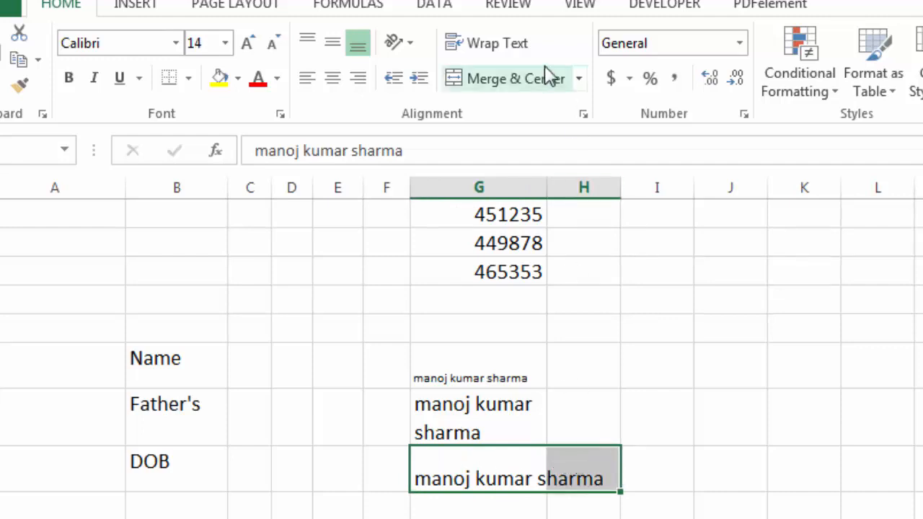
click(516, 85)
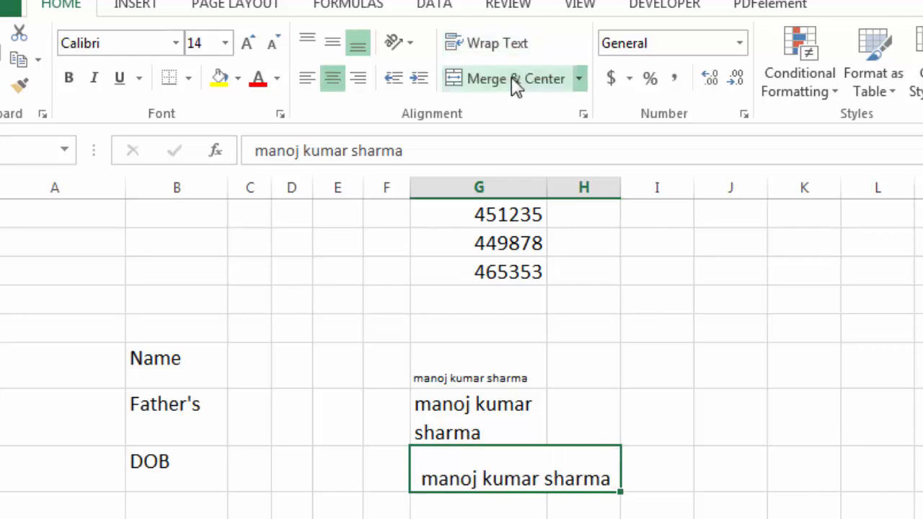
click(561, 511)
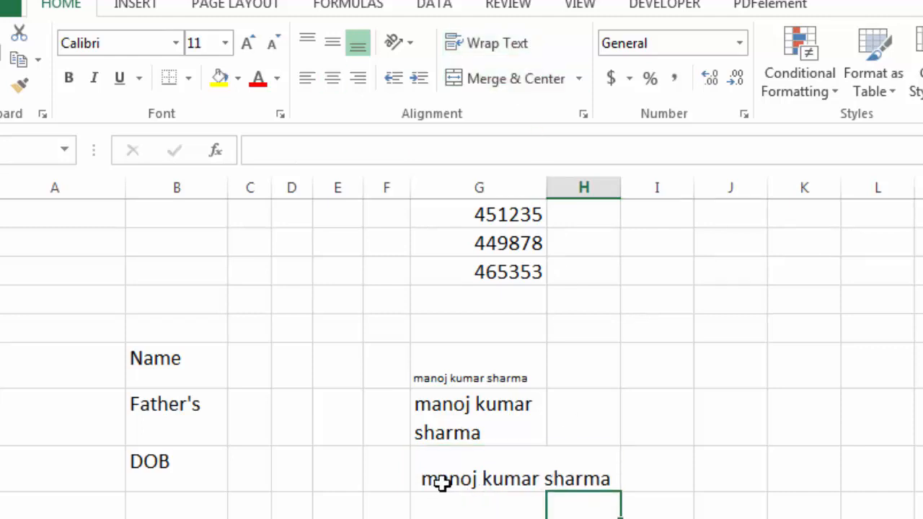
click(510, 459)
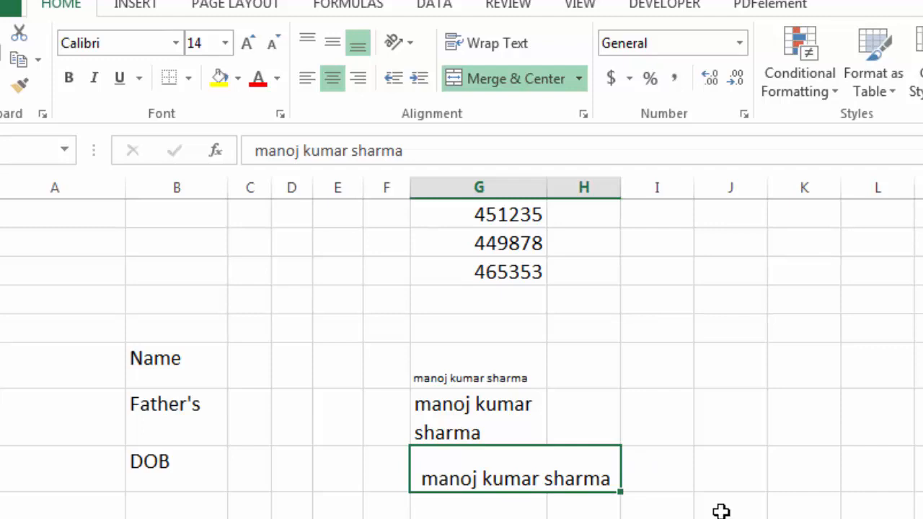
Inspect the merged cell's Format Cells settings, then cancel without changes
key(ctrl+1)
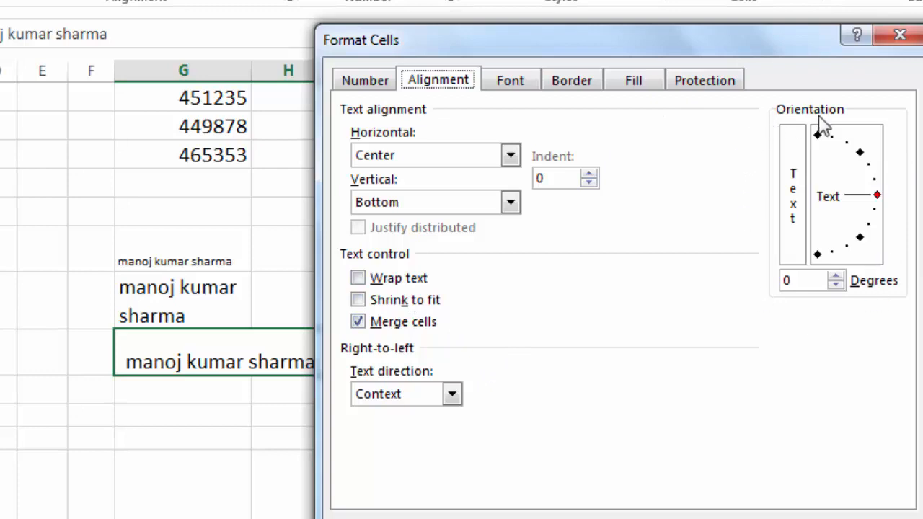
drag(782, 41, 327, 26)
click(422, 515)
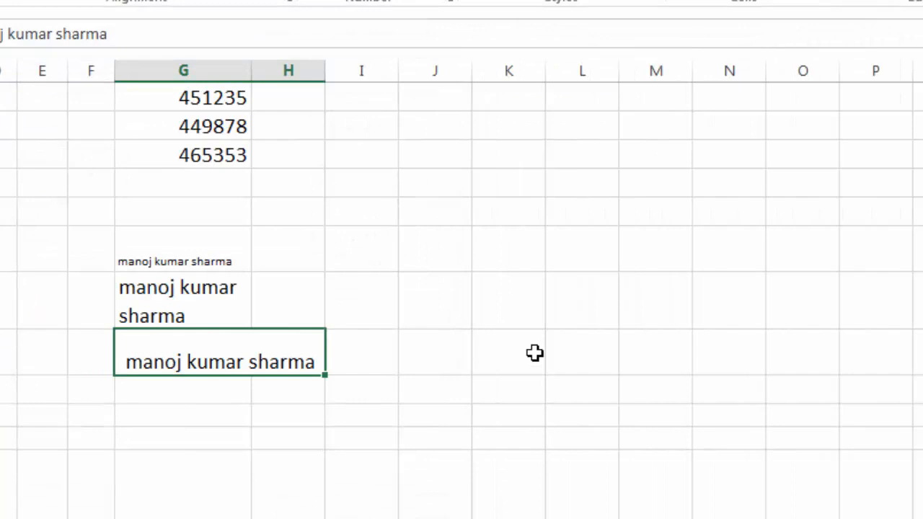
click(534, 353)
scroll(533, 353, down, 6)
Review the Emp. ID, Male/Female, Emp. Name and City header cells, and narrow column F slightly
scroll(533, 352, up, 2)
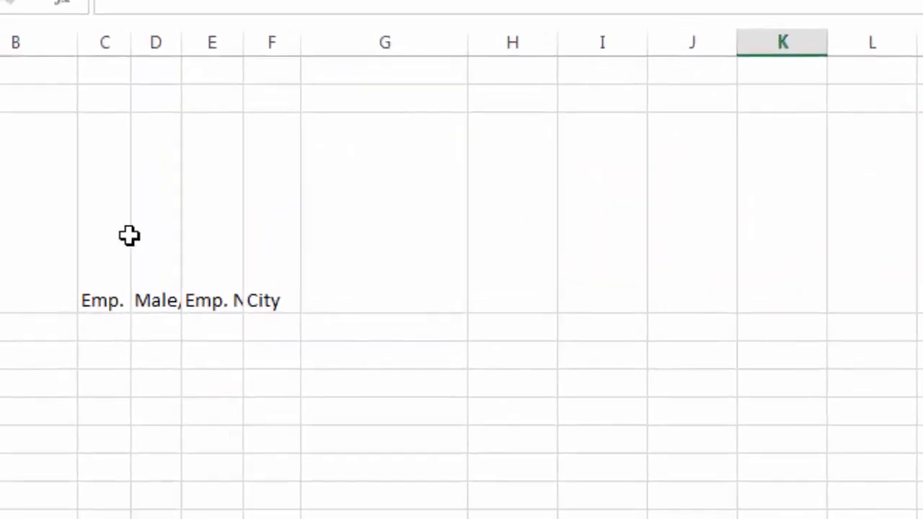
click(129, 235)
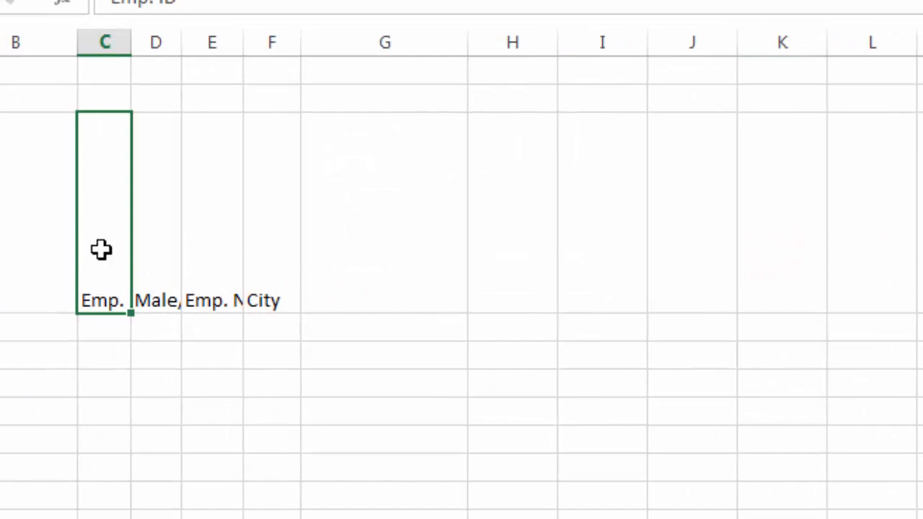
click(155, 262)
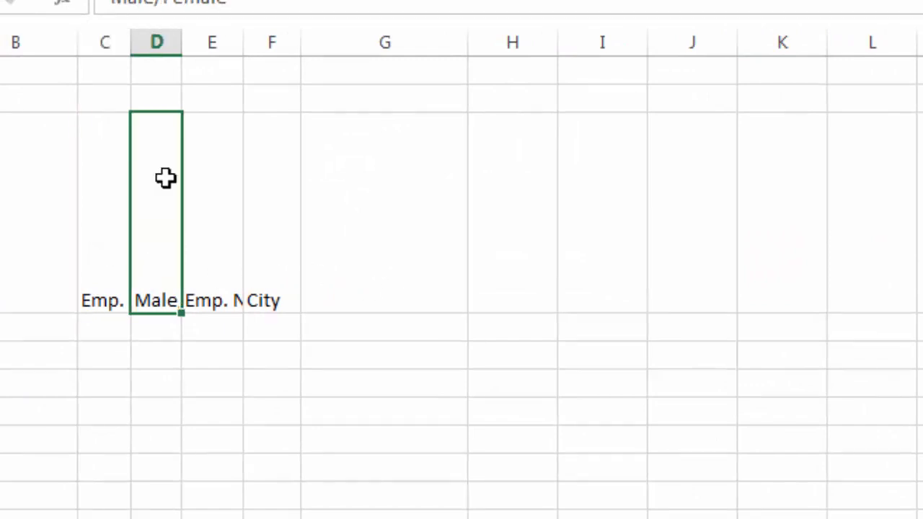
click(210, 203)
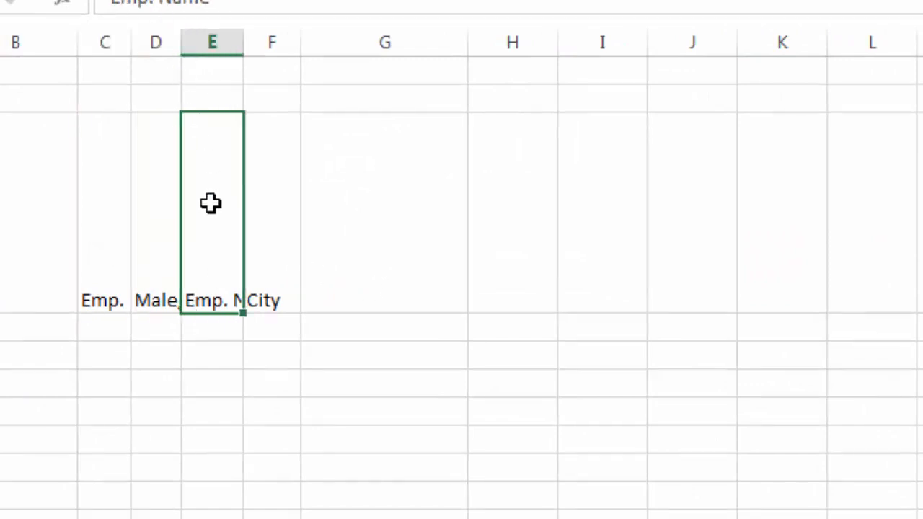
click(268, 230)
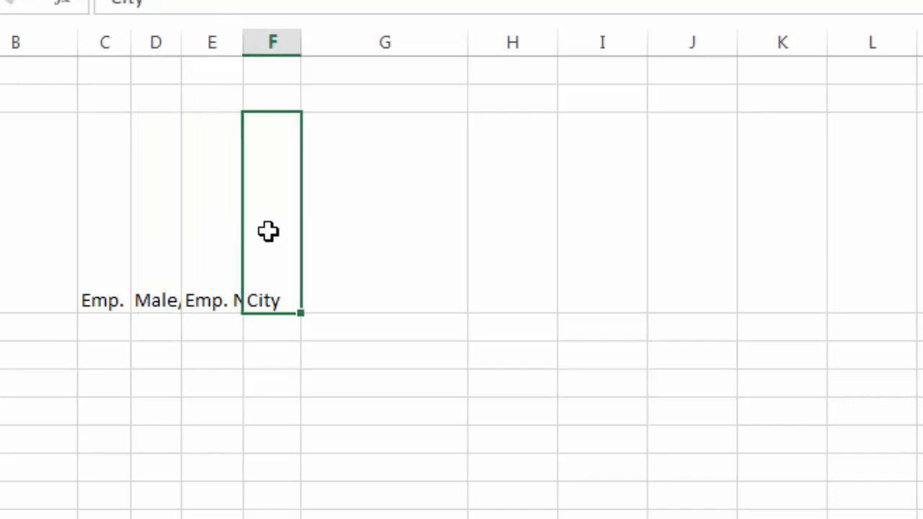
click(205, 275)
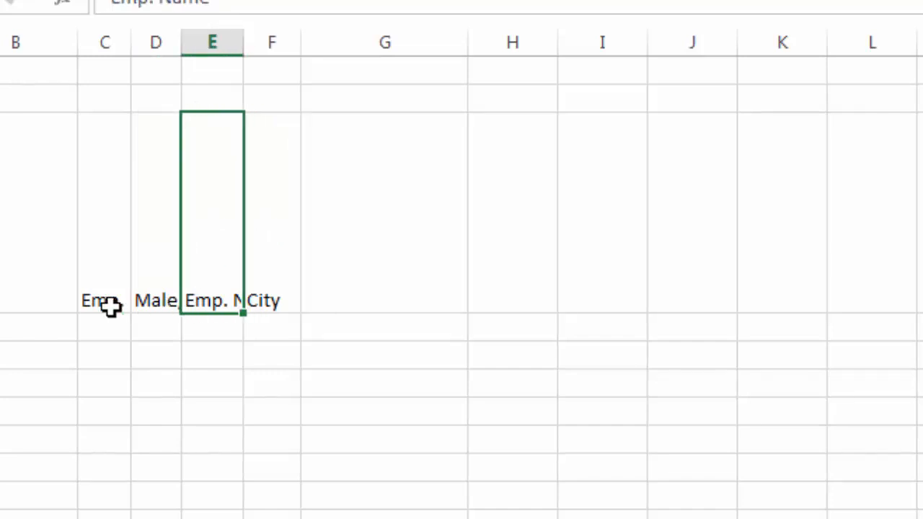
drag(301, 46, 237, 44)
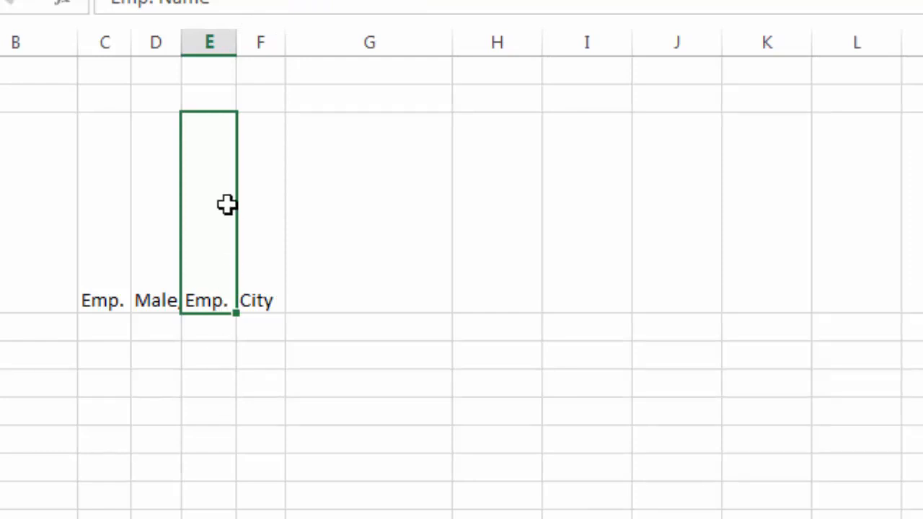
Set the Emp. ID, Male/Female, Emp. Name and City headers' text orientation to 90 degrees
drag(122, 204, 247, 242)
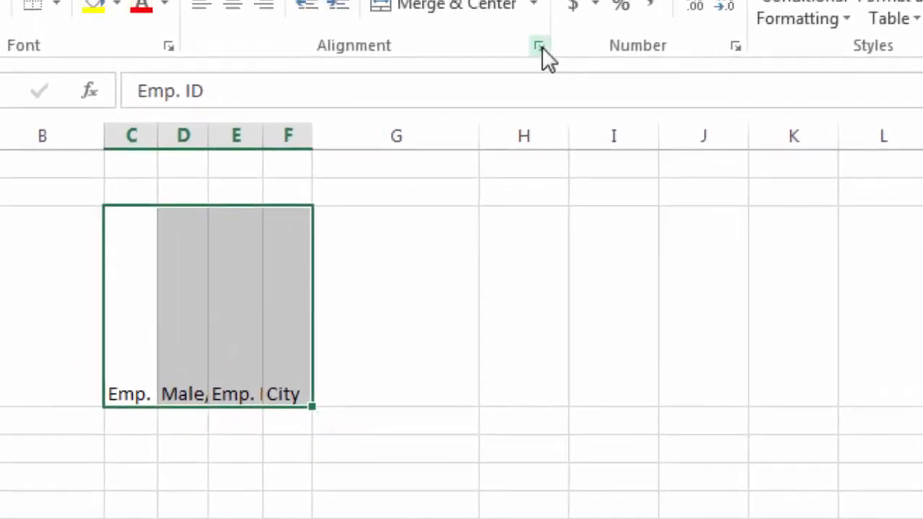
click(539, 46)
drag(303, 92, 593, 86)
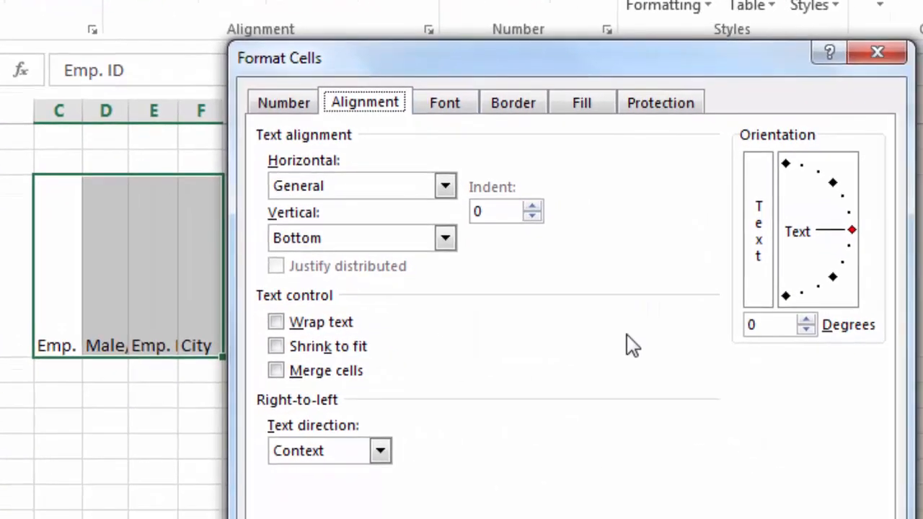
click(806, 322)
click(806, 322)
click(806, 321)
click(806, 322)
click(805, 322)
click(806, 321)
click(806, 329)
click(805, 329)
click(806, 330)
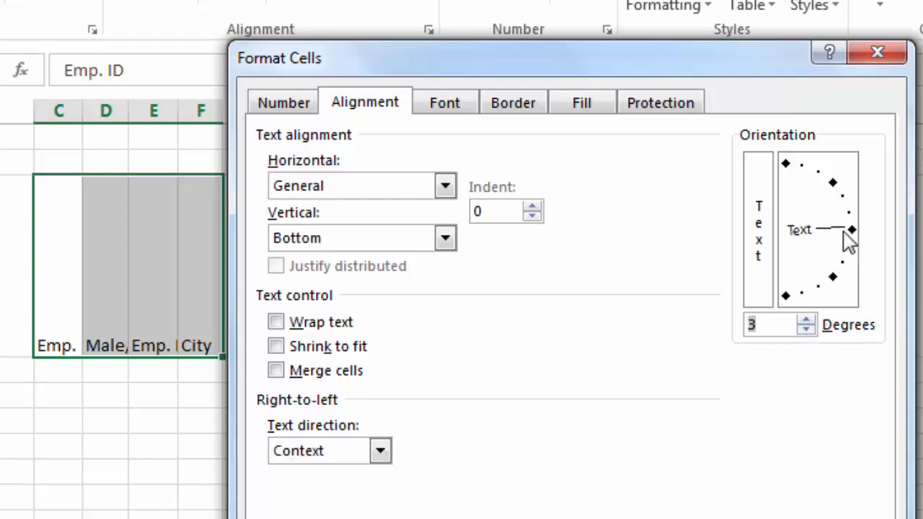
drag(850, 235, 787, 171)
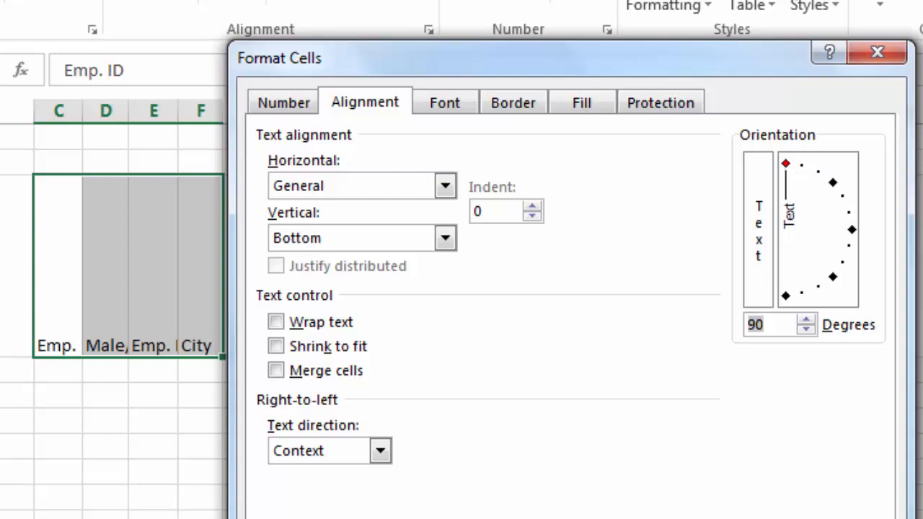
click(746, 516)
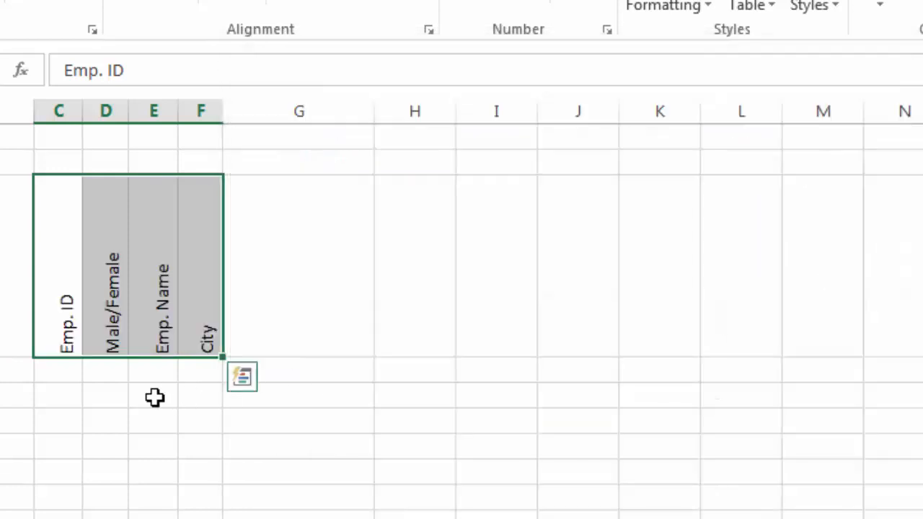
click(155, 397)
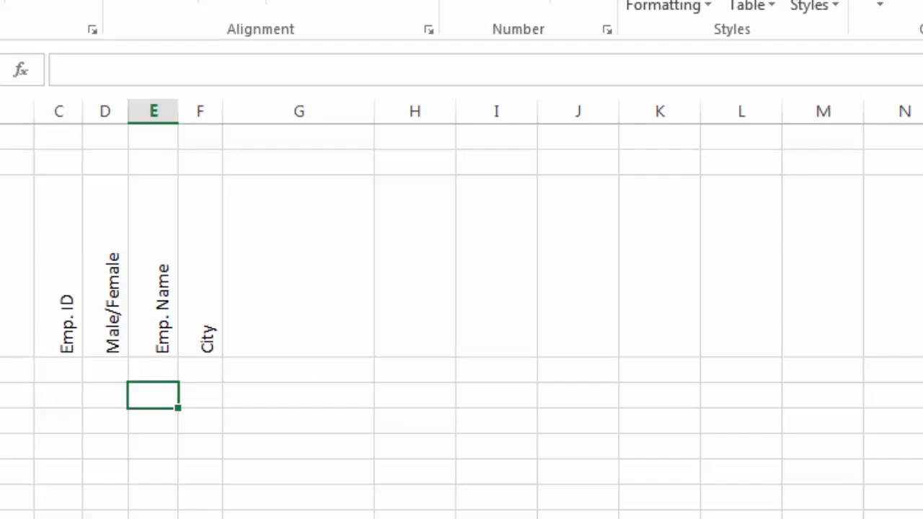
Shorten the header row and enter 'employee salary' in cell G3
drag(2, 357, 1, 330)
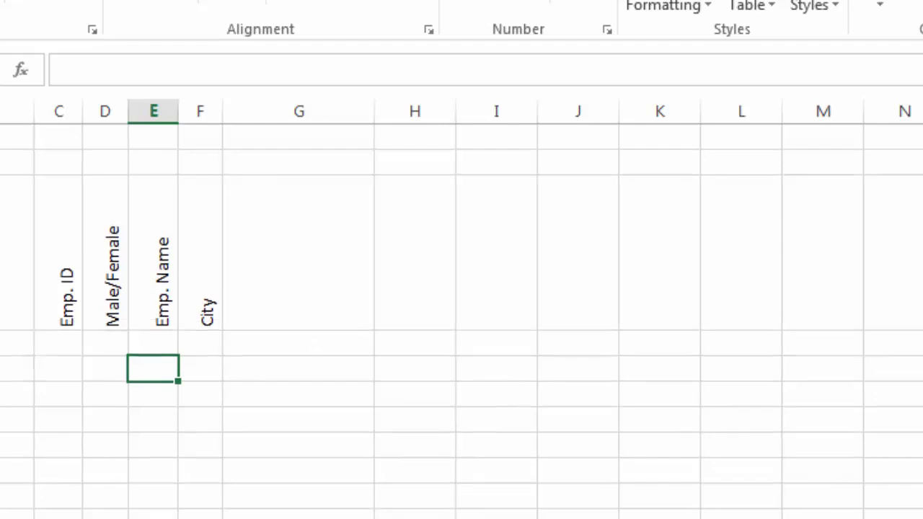
click(262, 286)
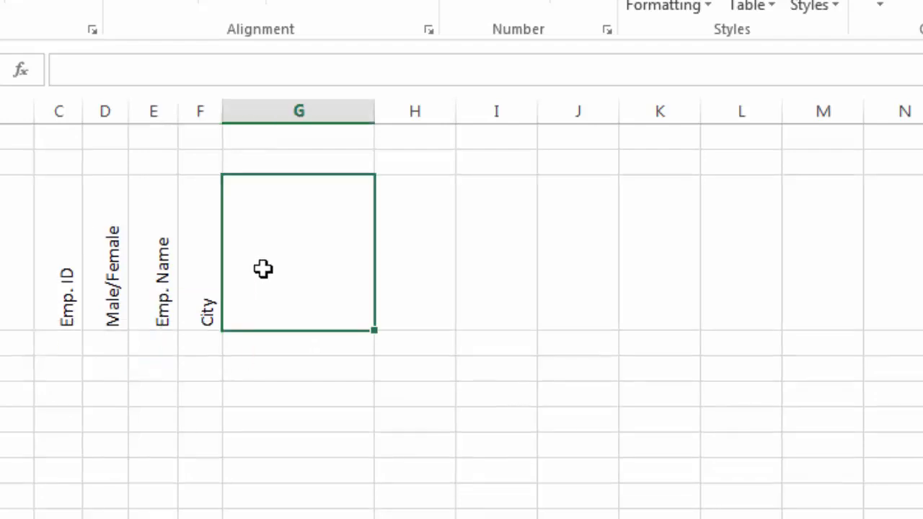
text(em)
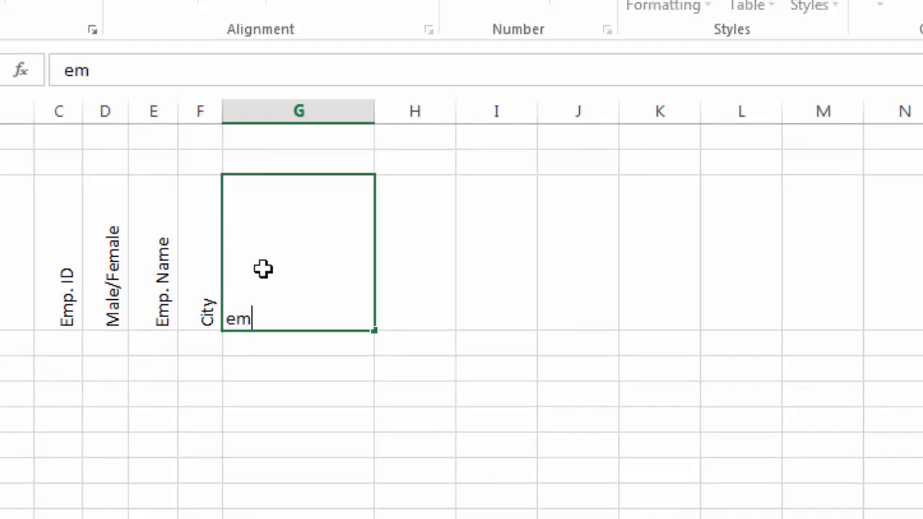
text(ployee salary)
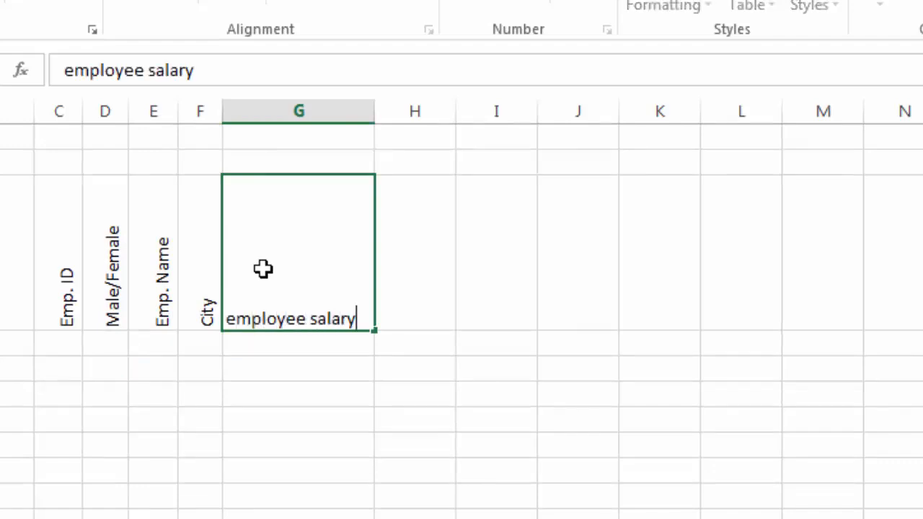
key(Return)
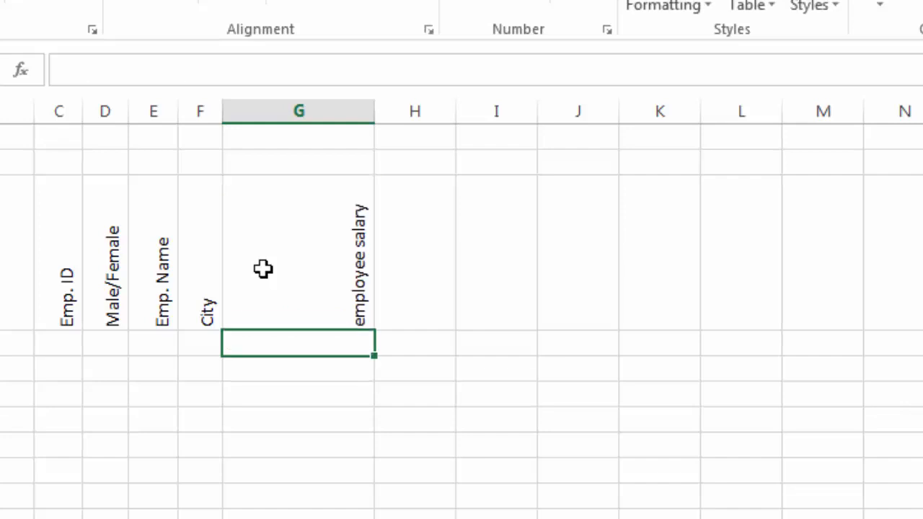
Tilt the 'employee salary' header's text orientation to 52 degrees
click(312, 294)
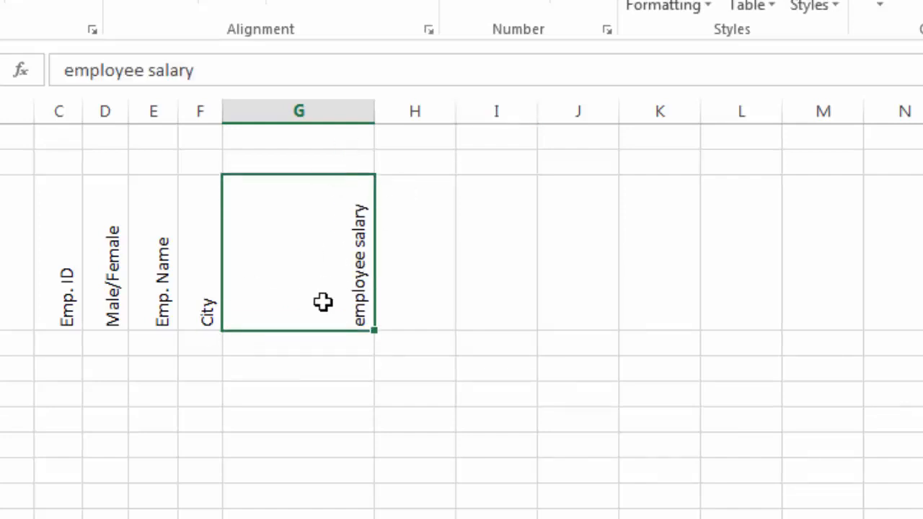
click(428, 30)
drag(789, 173, 834, 181)
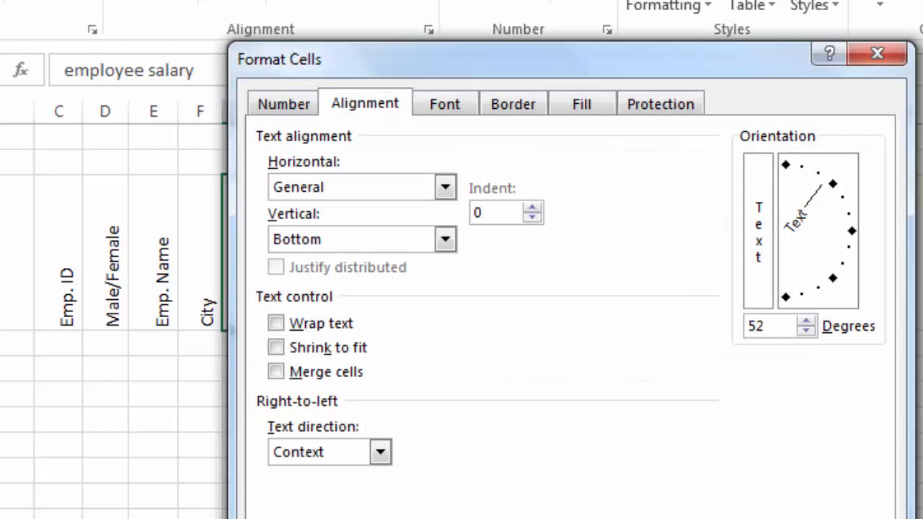
key(Return)
click(270, 443)
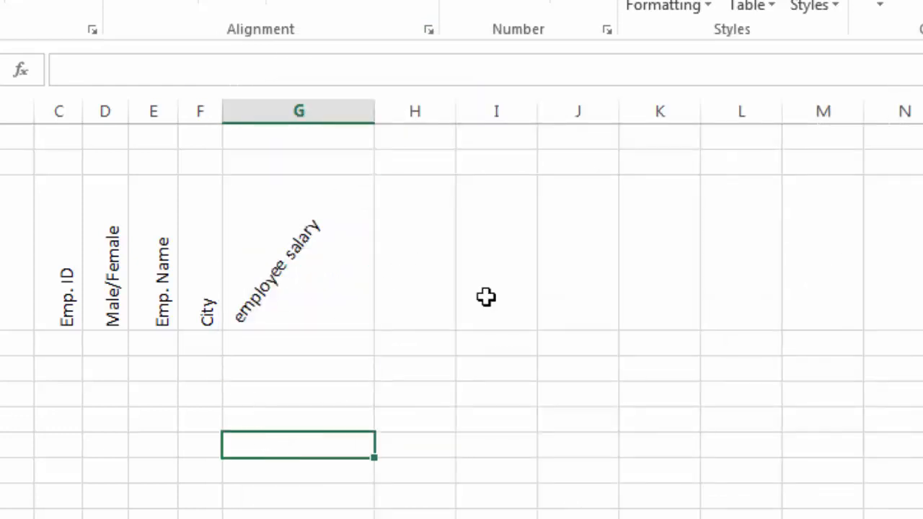
Preview the Aharoni and Algerian fonts and Bold/Italic styles, leaving the style at Regular
key(ctrl+1)
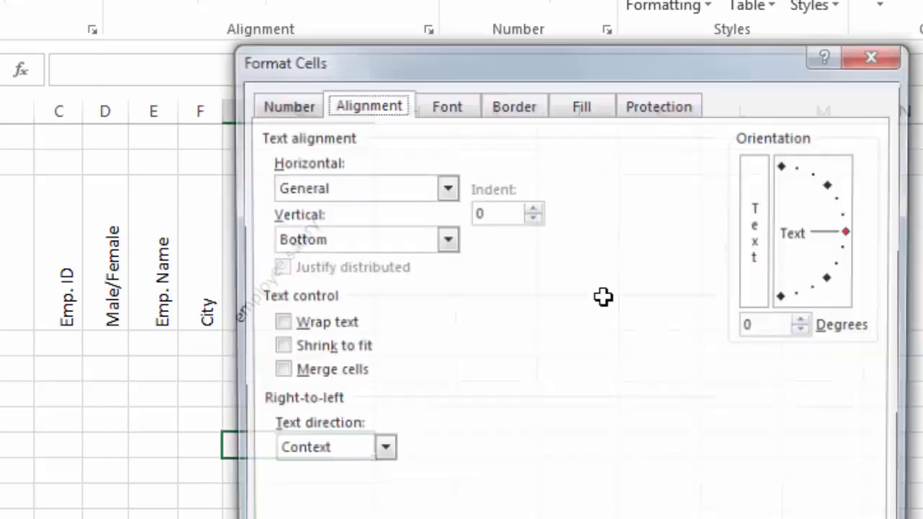
click(444, 106)
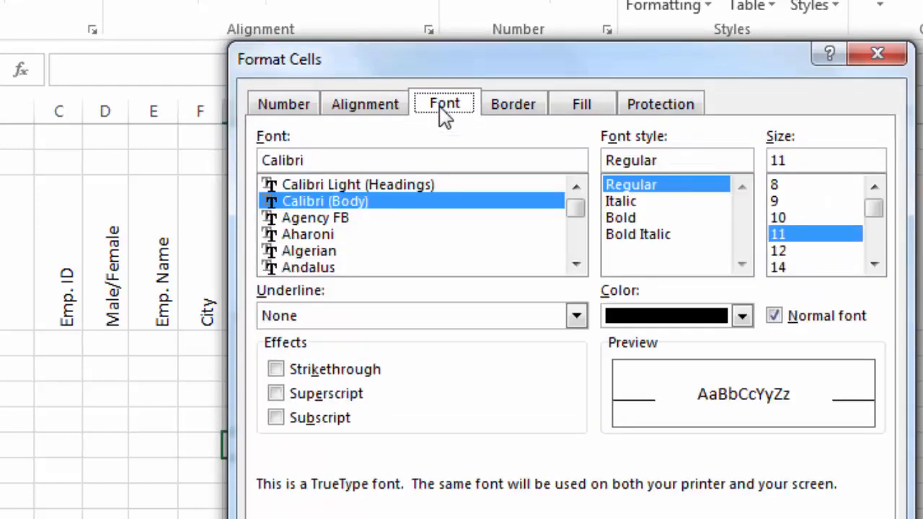
click(336, 234)
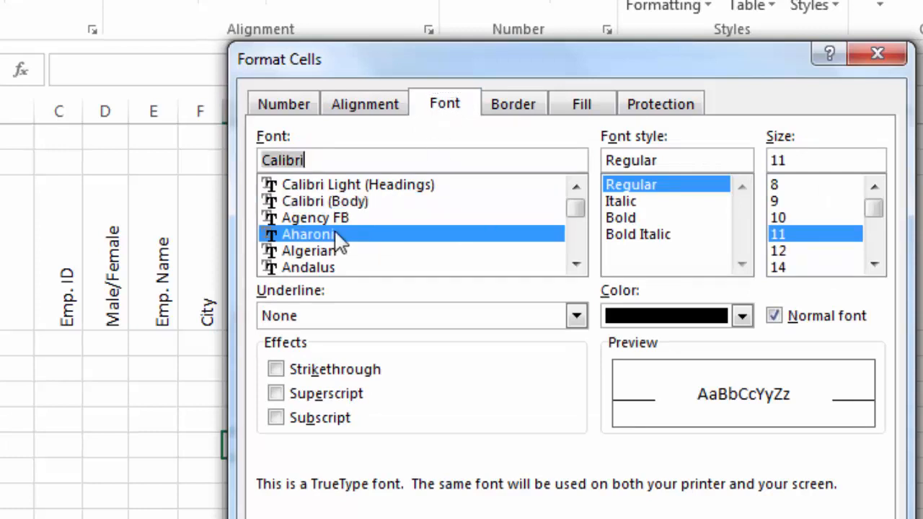
click(336, 250)
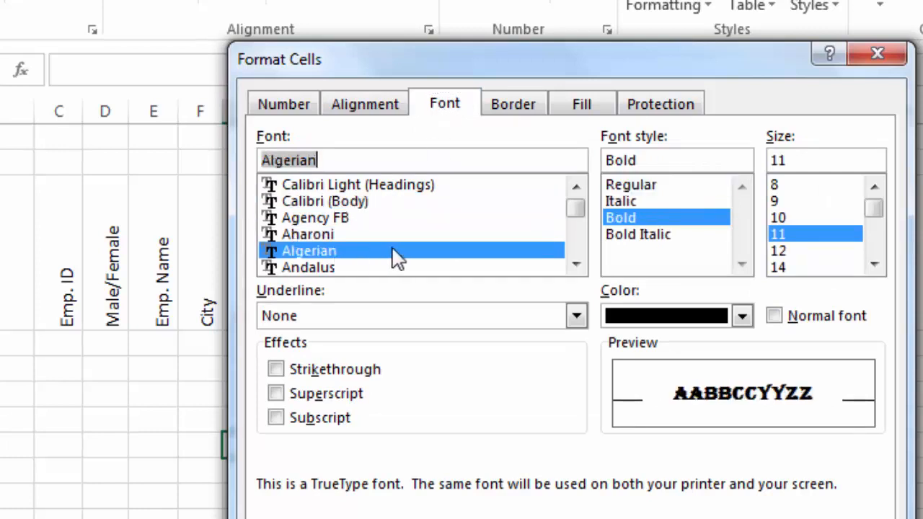
click(631, 235)
click(627, 213)
click(625, 200)
click(627, 189)
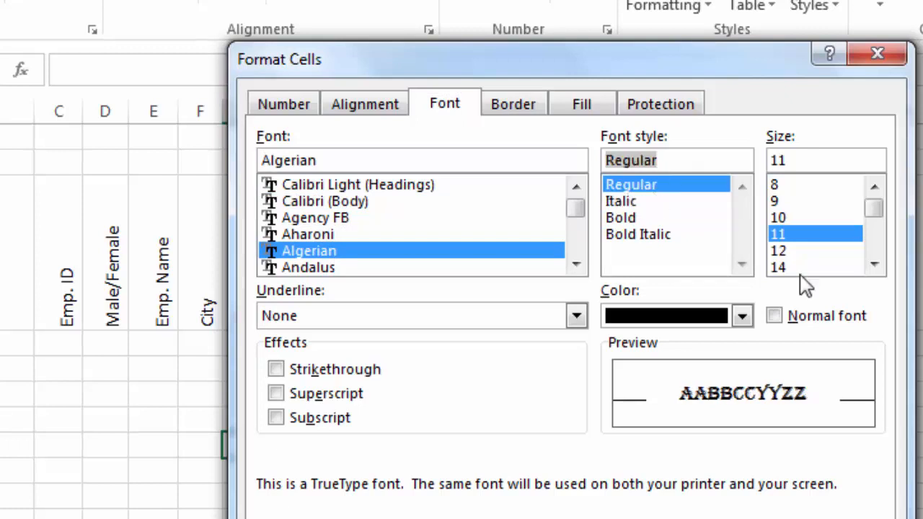
Check the Underline and font Color choices, keeping None and Automatic, before the Border settings
click(576, 317)
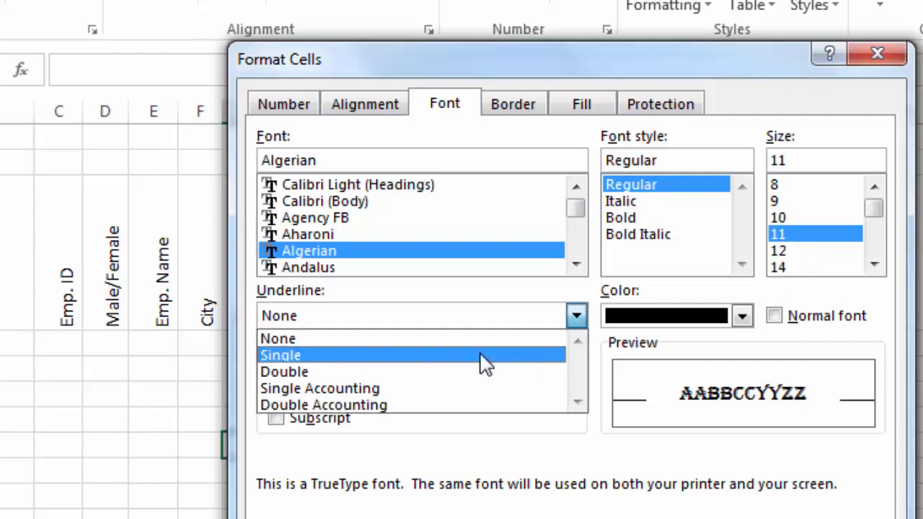
click(576, 317)
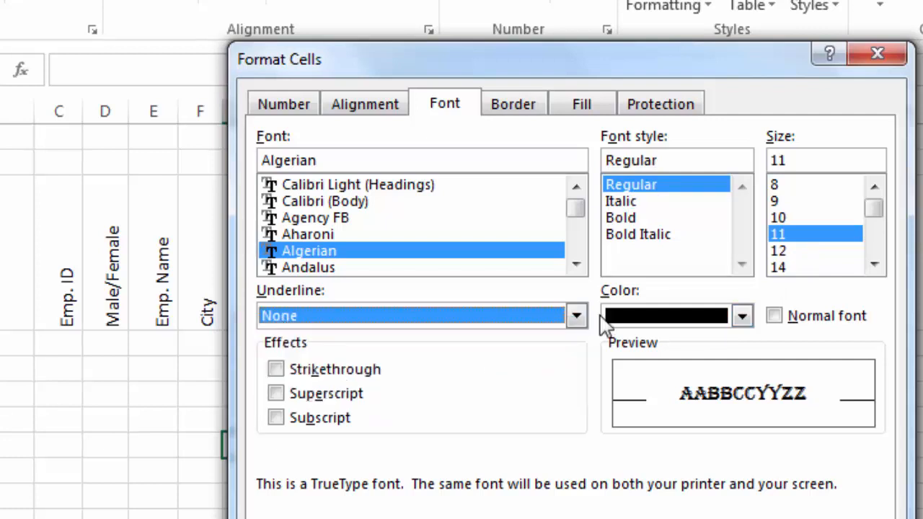
click(742, 317)
click(742, 316)
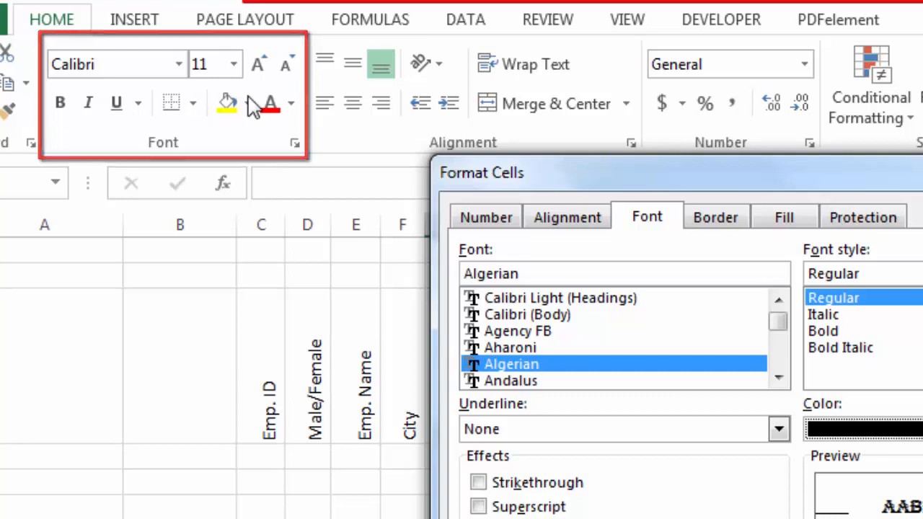
click(730, 223)
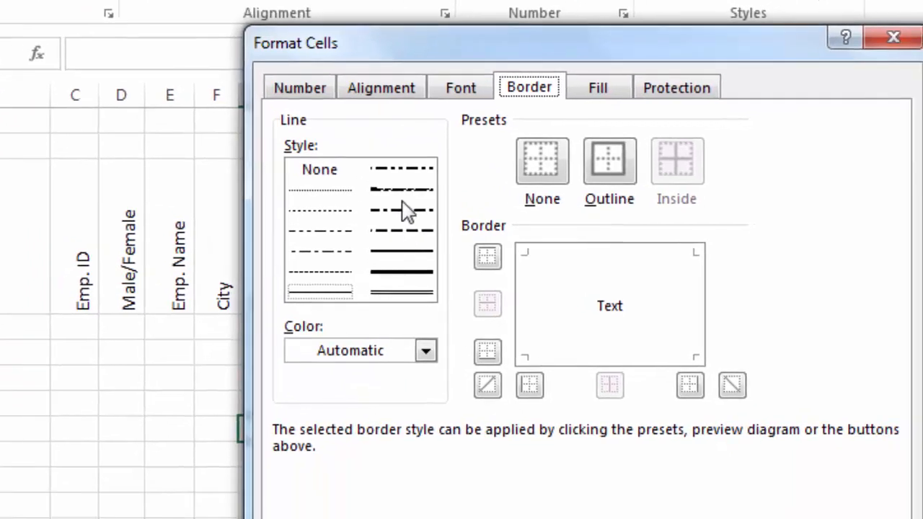
Apply an Outline border with the chosen line style and Automatic black colour to the cell
click(403, 205)
click(402, 232)
click(405, 250)
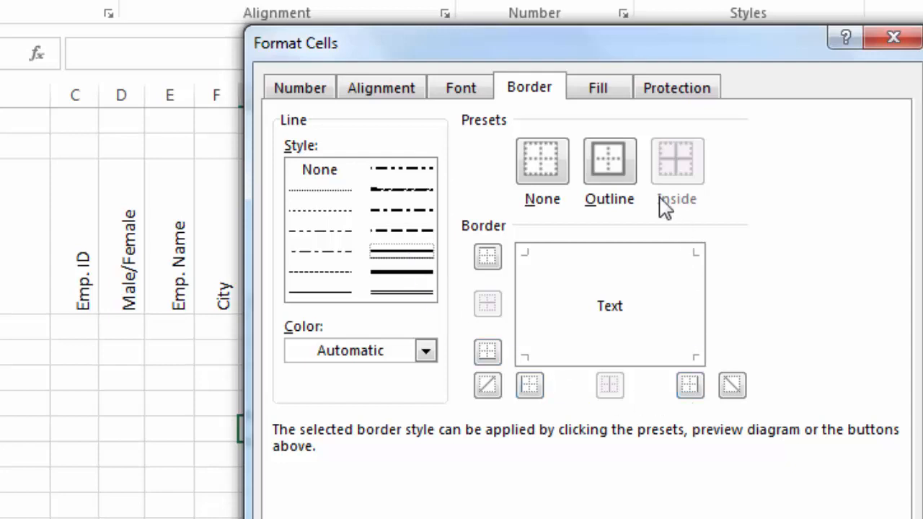
click(613, 151)
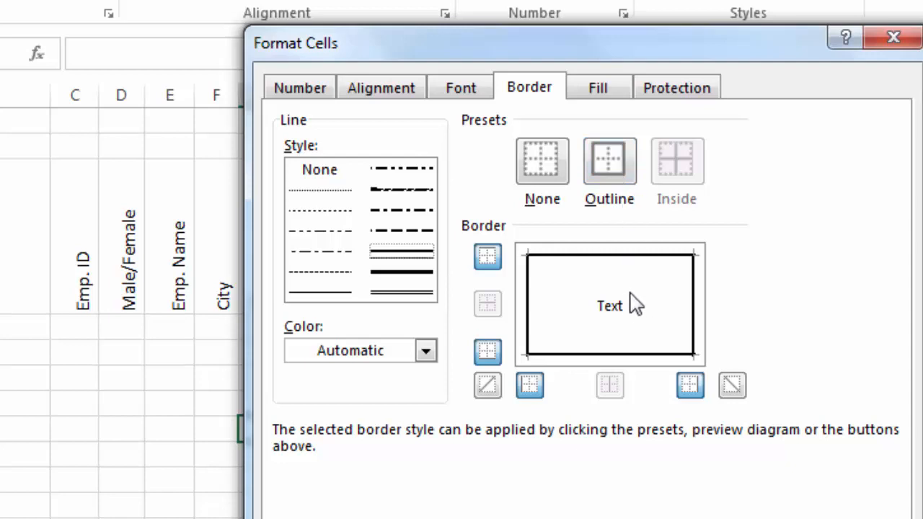
click(427, 351)
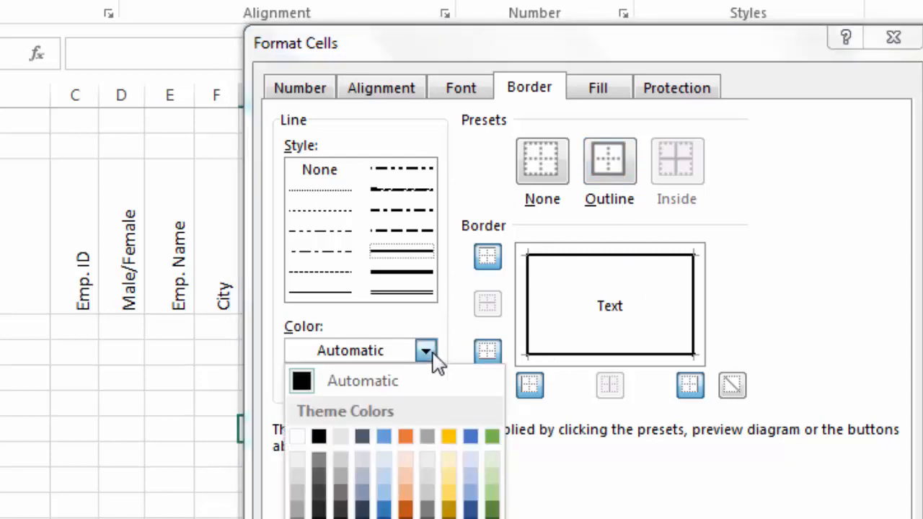
click(433, 353)
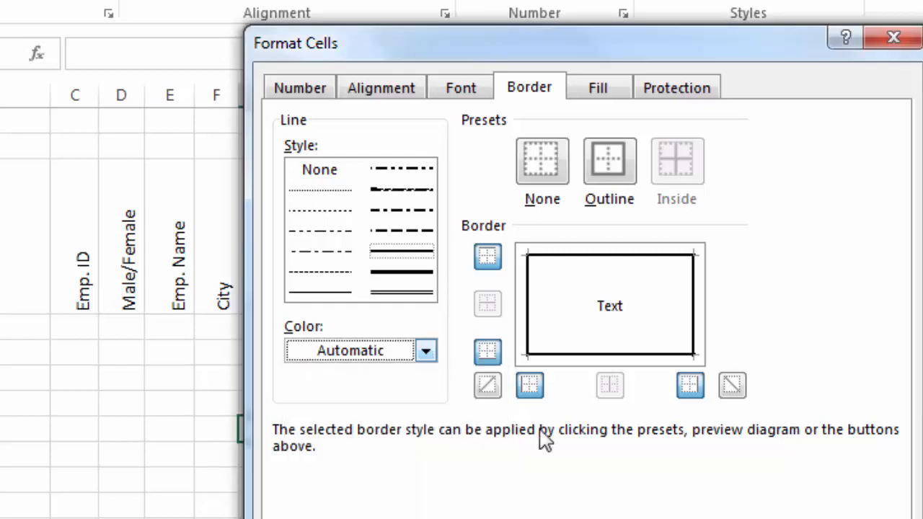
click(745, 518)
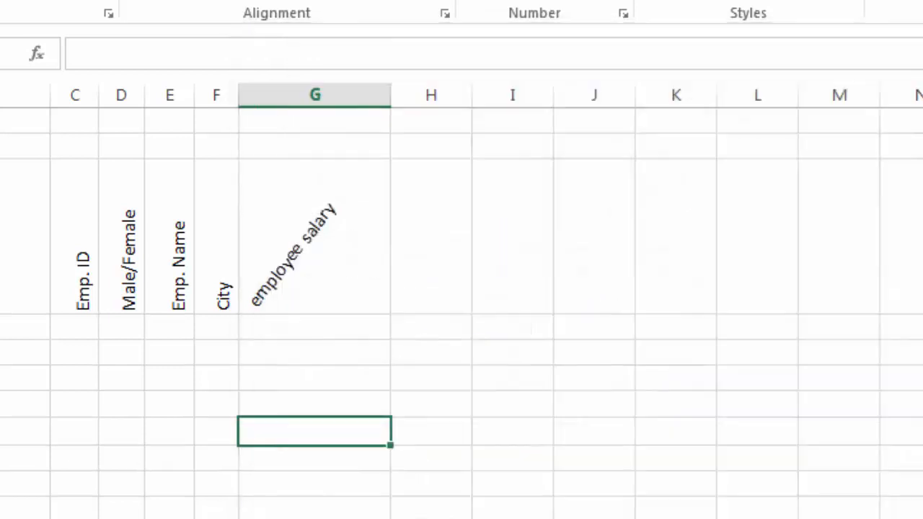
click(396, 486)
click(360, 515)
Open Format Cells for cell H3 beside employee salary and move through Font, Border and Fill
click(465, 426)
click(448, 328)
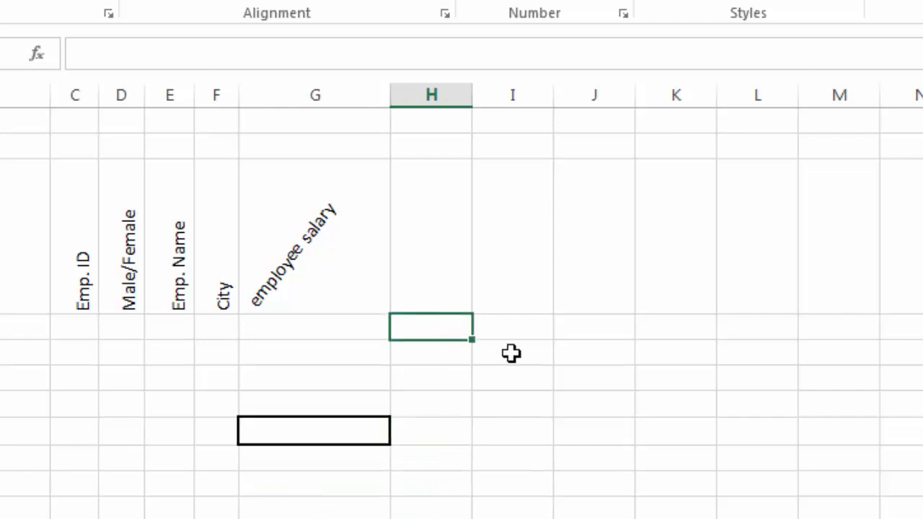
click(445, 14)
drag(431, 47, 566, 2)
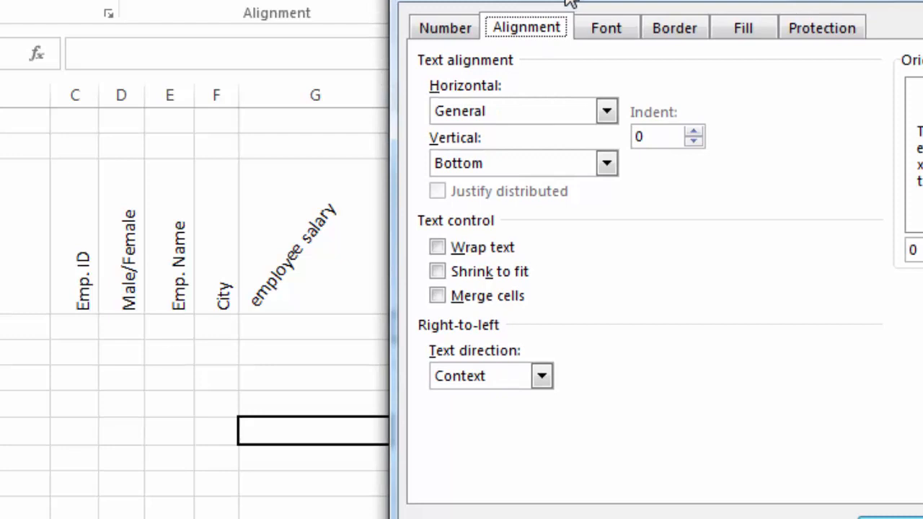
click(607, 35)
click(675, 35)
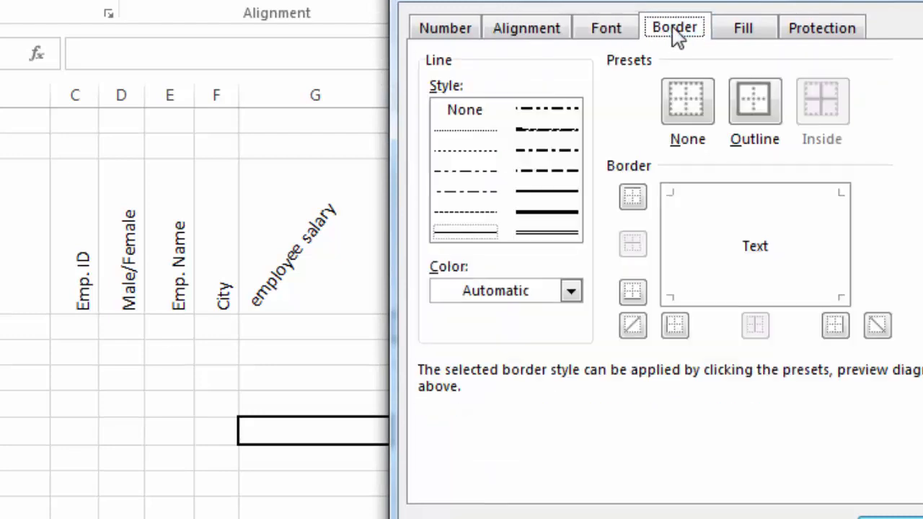
click(742, 33)
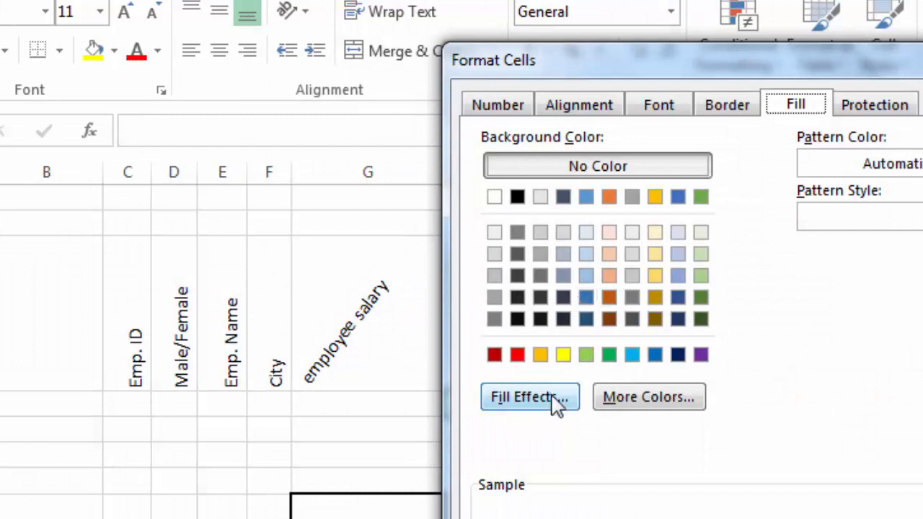
Preview More Colors and two-colour Fill Effects without applying a fill, then view the Protection settings
click(651, 401)
click(790, 266)
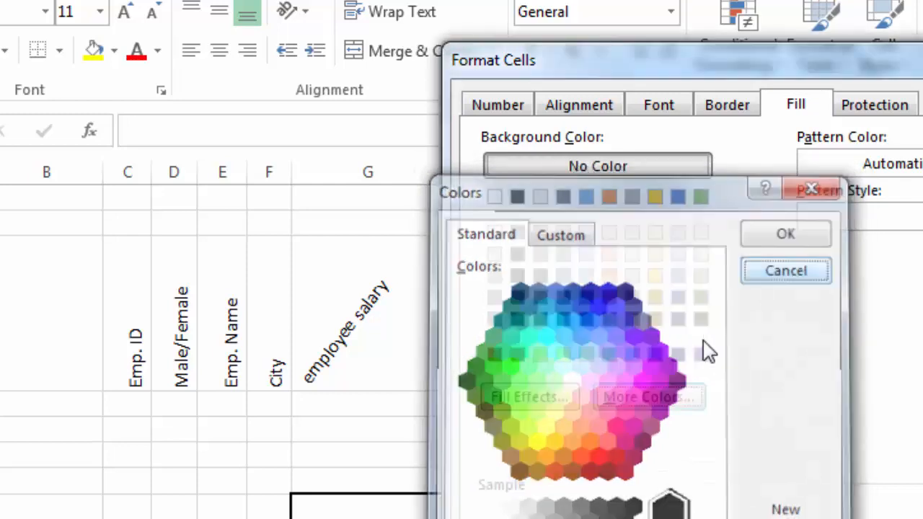
click(561, 402)
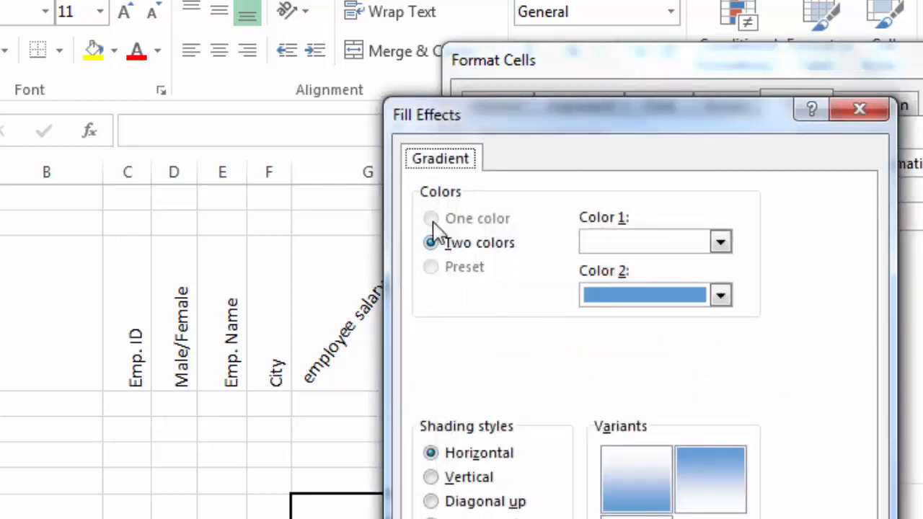
click(430, 242)
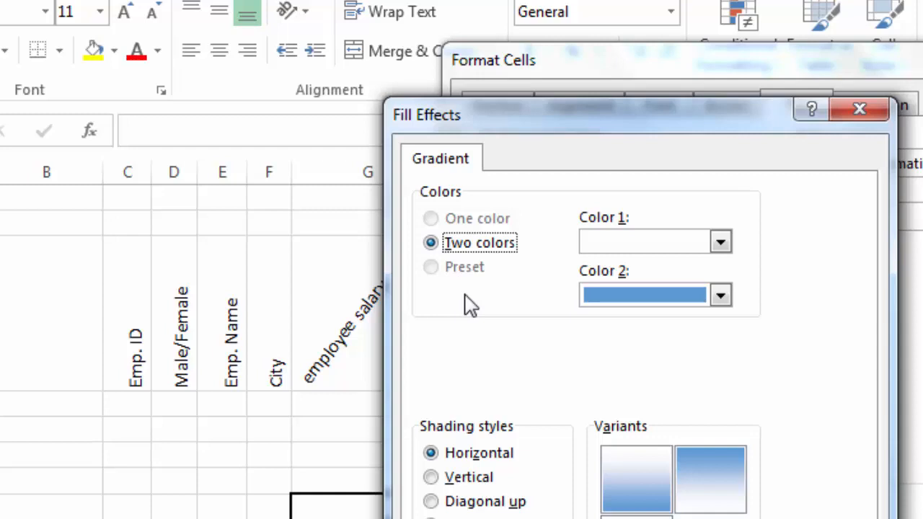
key(Escape)
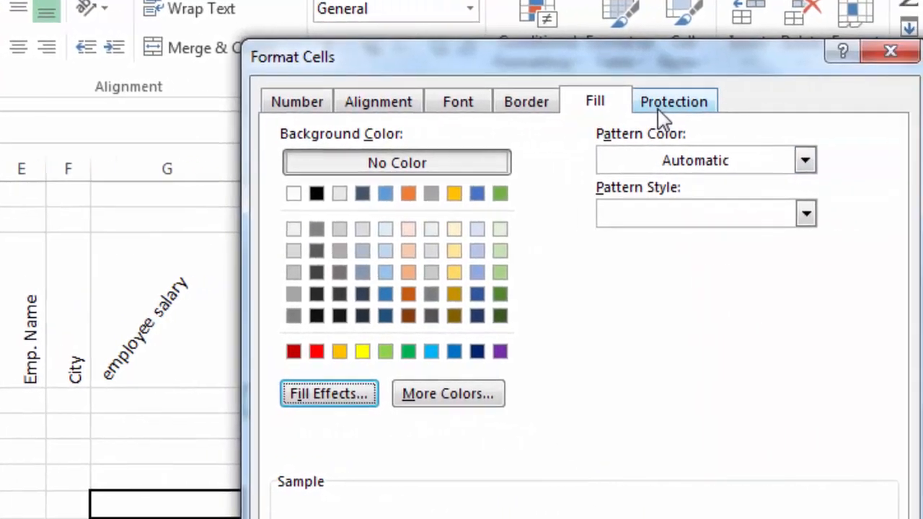
click(868, 108)
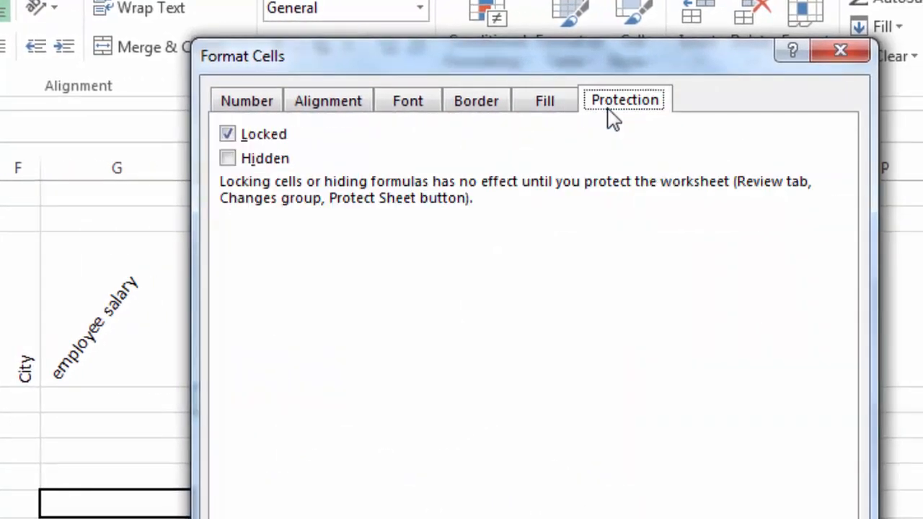